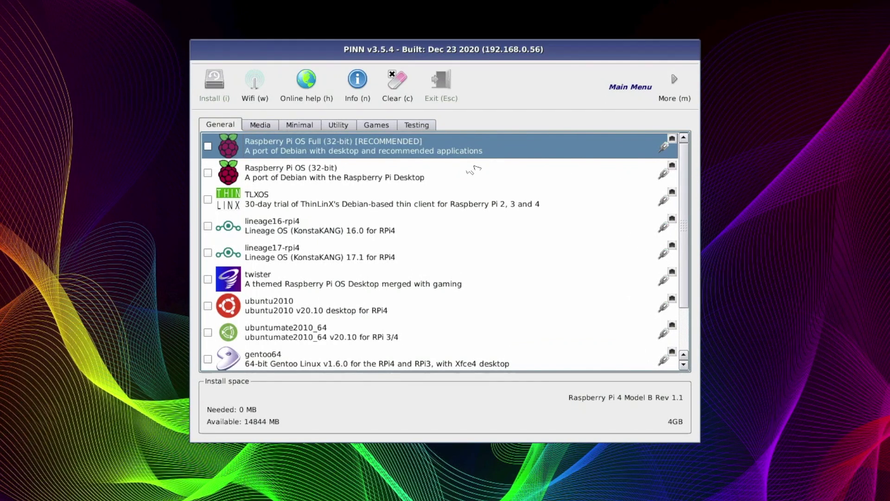
# Step: Browse the General entries: Raspberry Pi OS (32-bit), lineage16-rpi4, lineage17-rpi4, twister, ubuntu2010, gentoo64
pyautogui.click(357, 183)
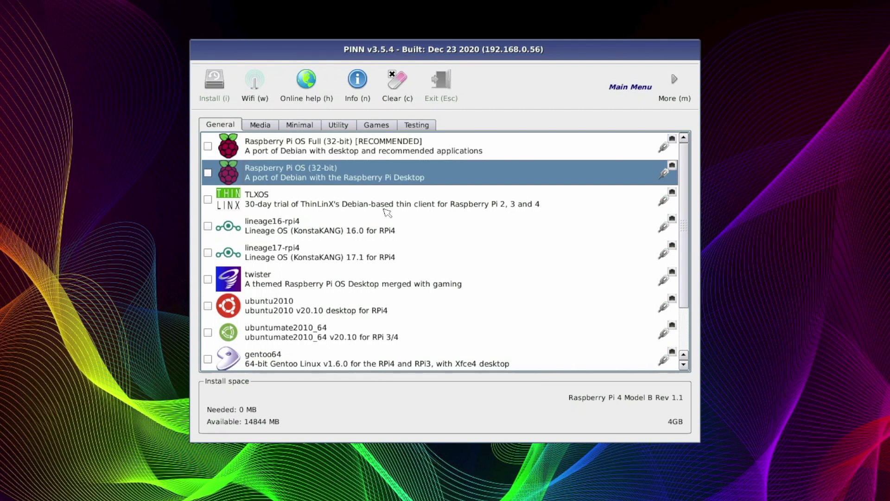
pyautogui.click(356, 231)
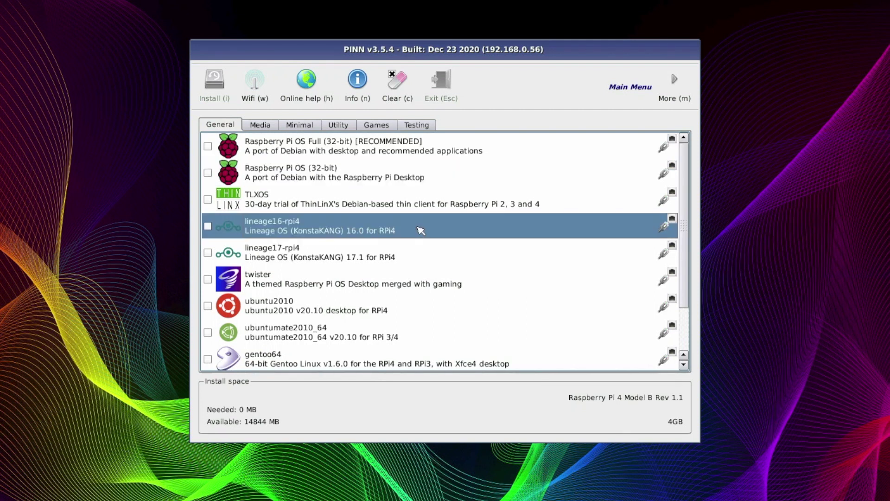
pyautogui.click(376, 264)
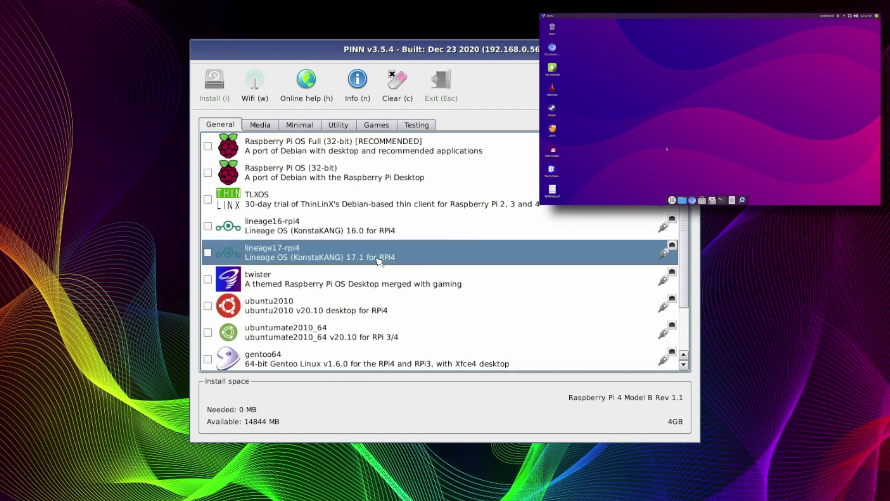
pyautogui.click(416, 286)
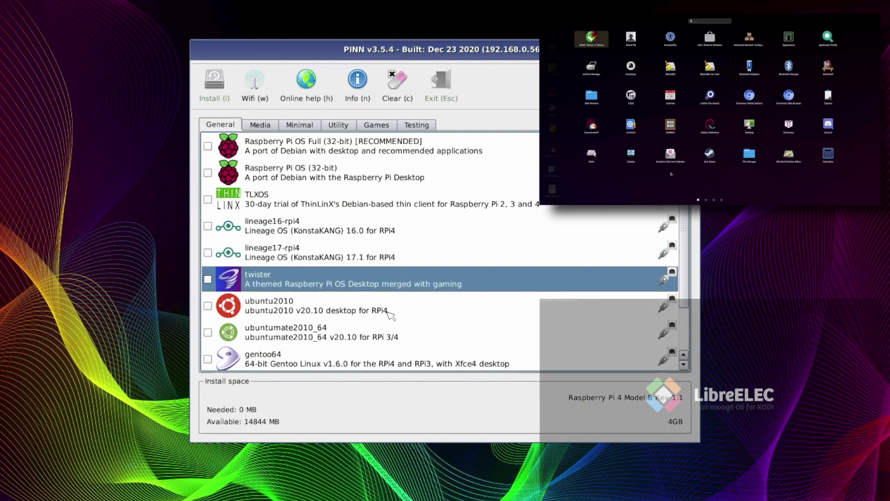
pyautogui.click(395, 310)
pyautogui.click(413, 357)
pyautogui.scroll(-1, 419, 352)
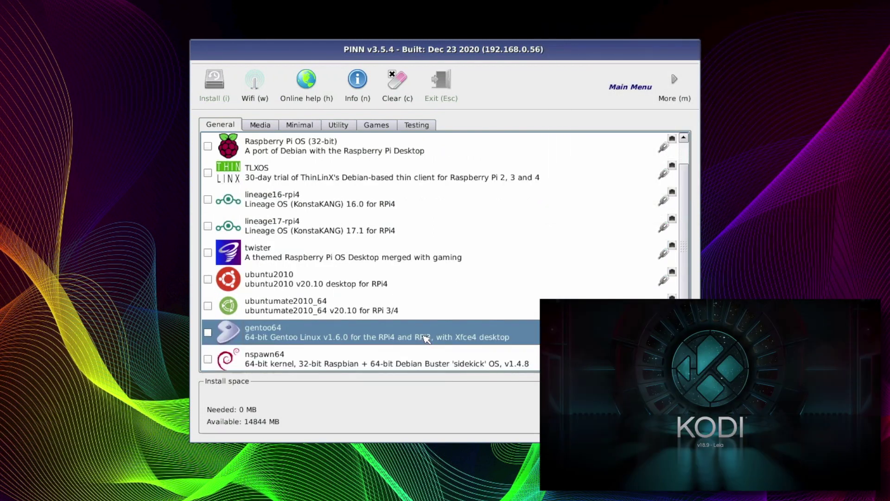
pyautogui.scroll(-1, 423, 343)
pyautogui.scroll(2, 421, 335)
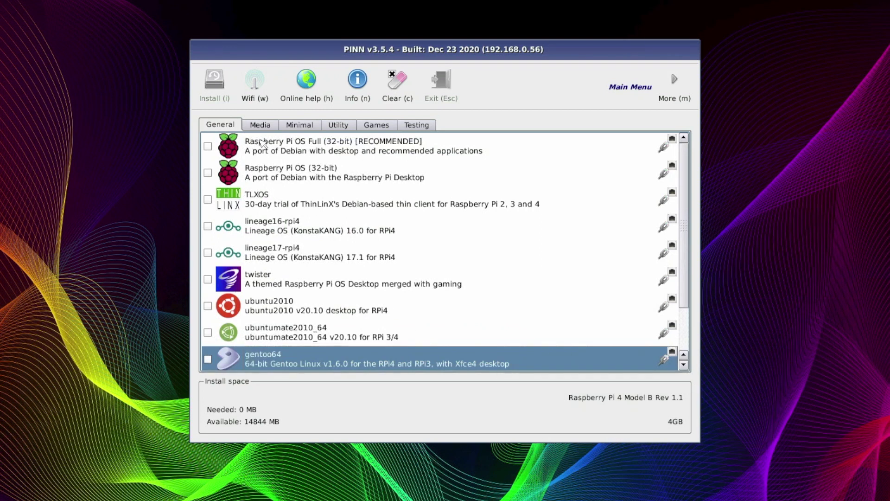
# Step: Select lineage17-rpi4-atv in the Media list, then bring up the Minimal list
pyautogui.click(268, 126)
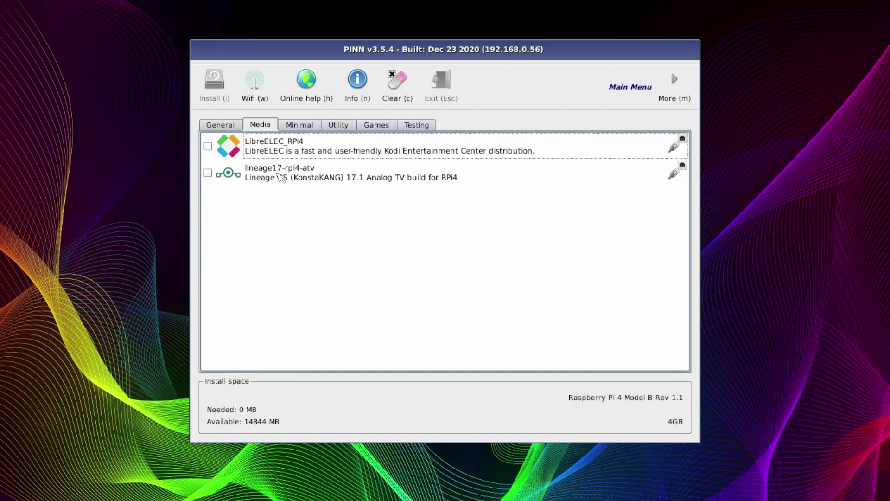
pyautogui.click(285, 172)
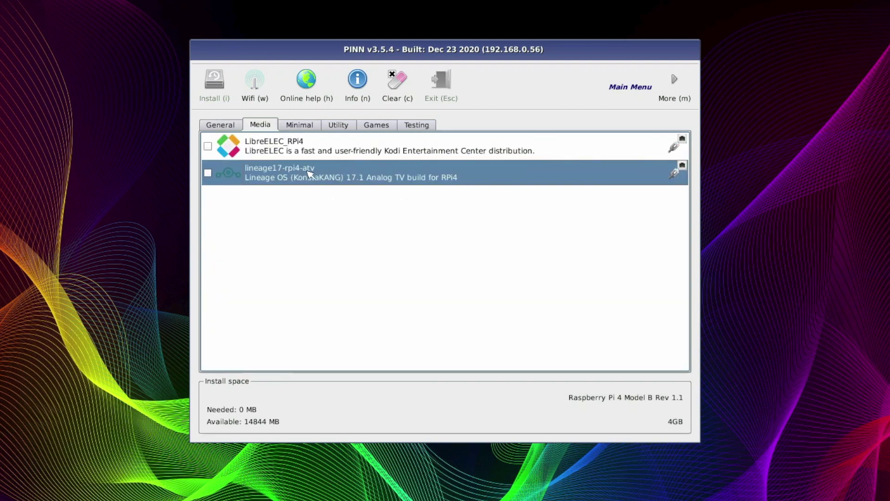
pyautogui.click(304, 126)
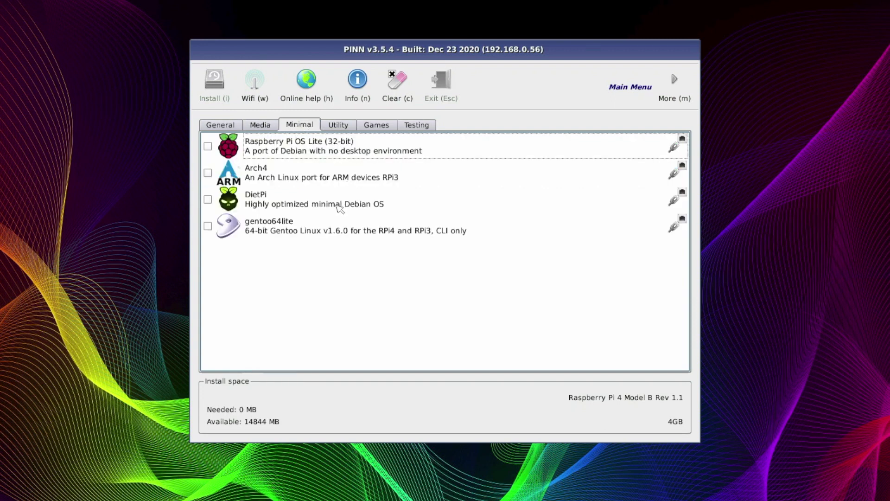
# Step: Select DietPi, then open twister's repair options and cancel without repairing
pyautogui.click(339, 206)
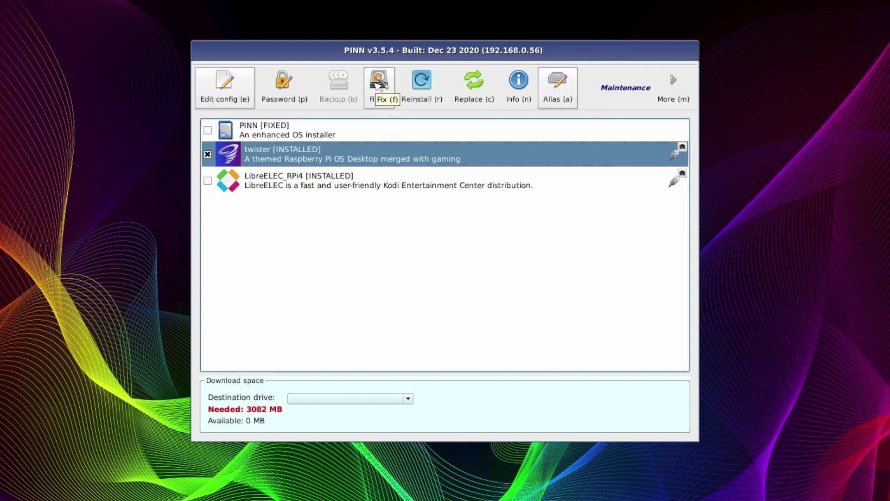
pyautogui.click(377, 85)
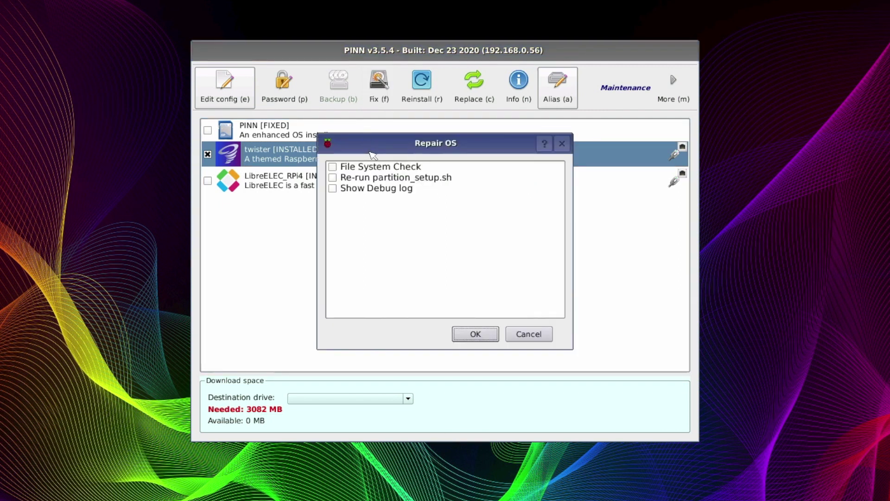
pyautogui.click(527, 334)
# Step: Decline reinstalling twister and view the systems available to replace it
pyautogui.click(424, 90)
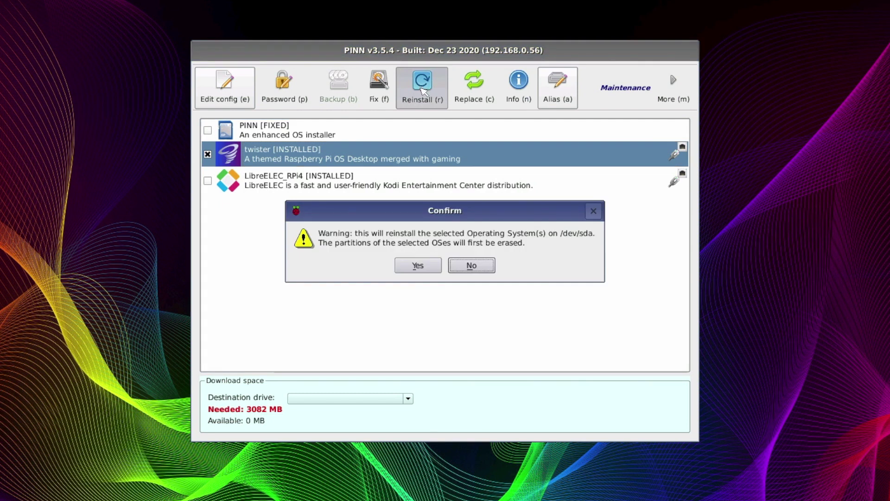
pyautogui.click(482, 271)
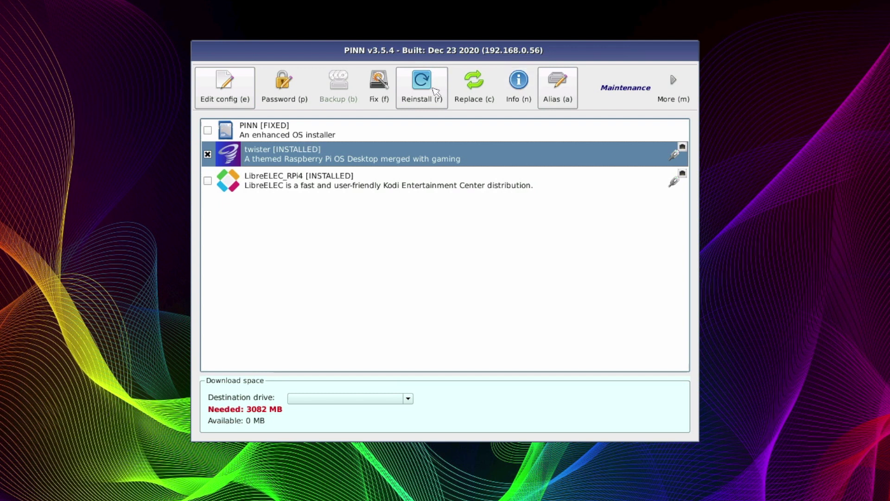
pyautogui.click(457, 85)
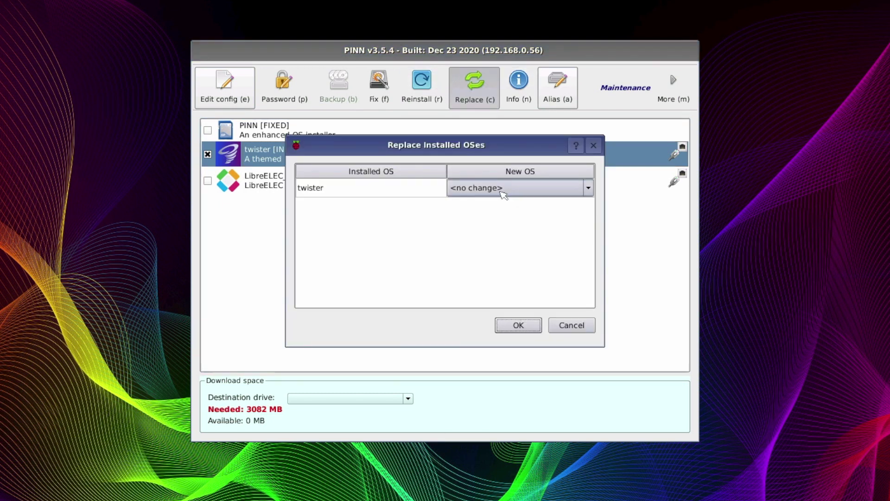
pyautogui.click(501, 191)
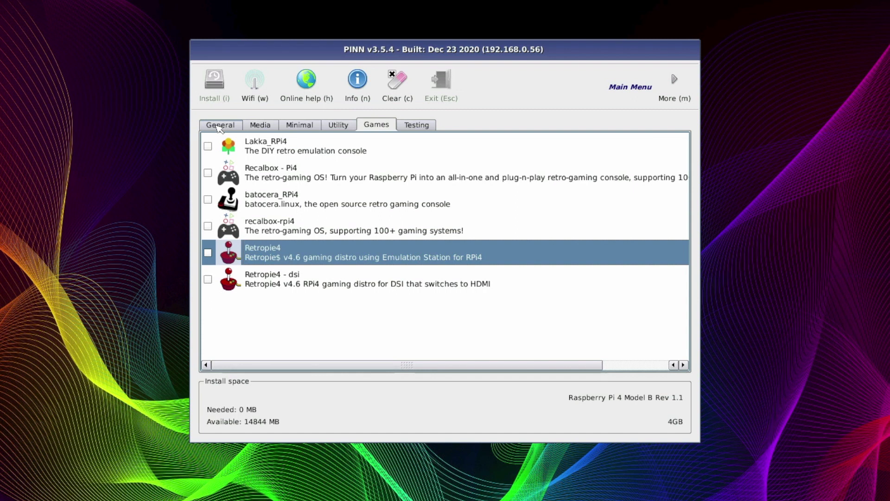
# Step: Switch PINN's installer list from Games to the General category
pyautogui.click(220, 126)
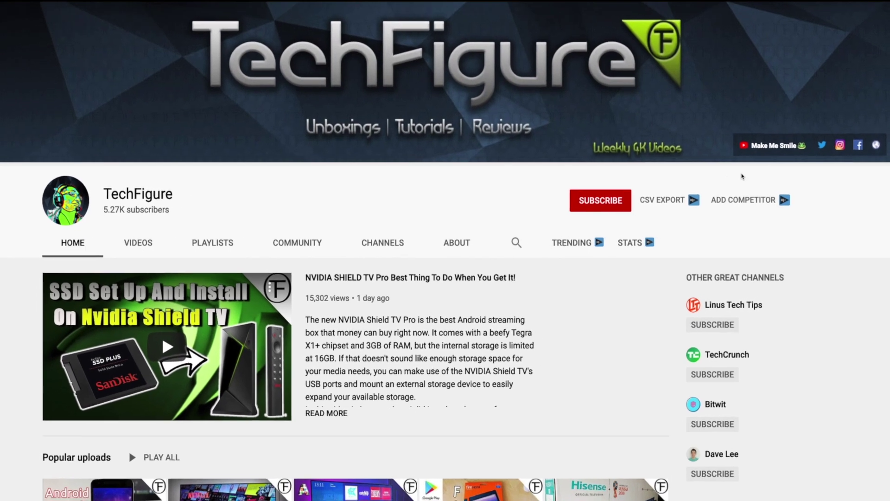
# Step: Subscribe to the TechFigure channel and open its bell notification settings
pyautogui.click(626, 205)
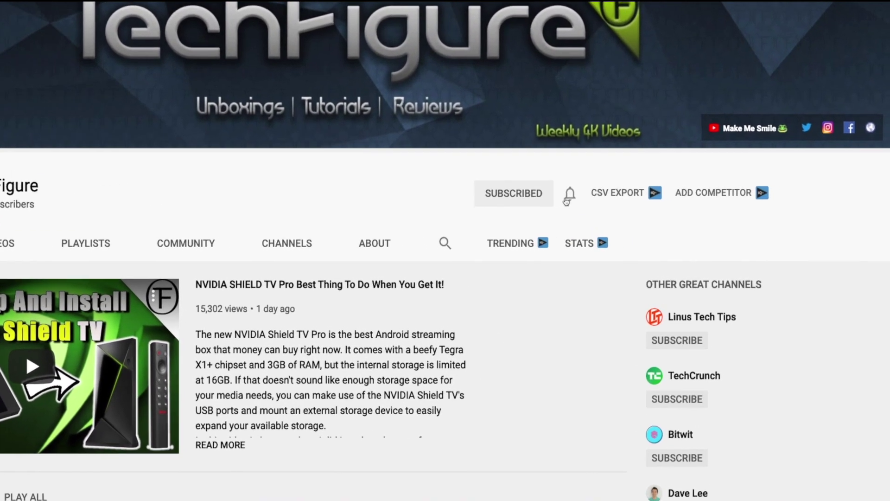
pyautogui.click(567, 200)
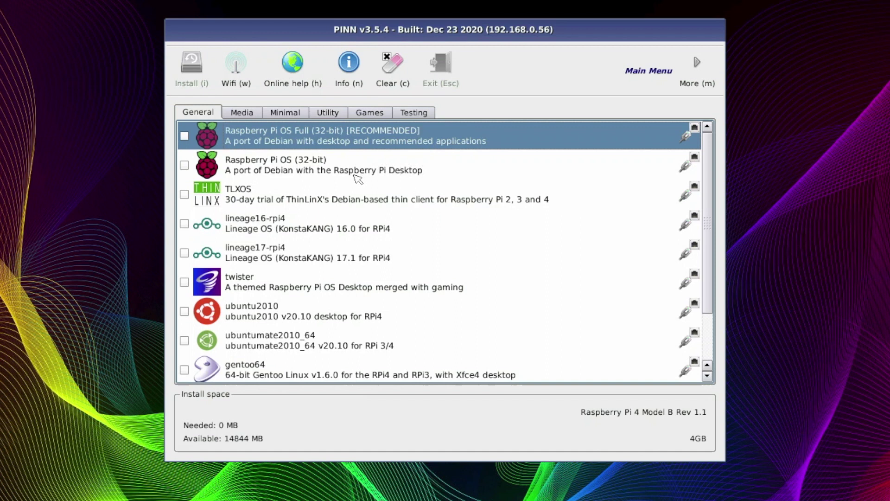
# Step: Review the General entries from Raspberry Pi OS (32-bit) to gentoo64, then select lineage17-rpi4-atv under Media
pyautogui.click(355, 176)
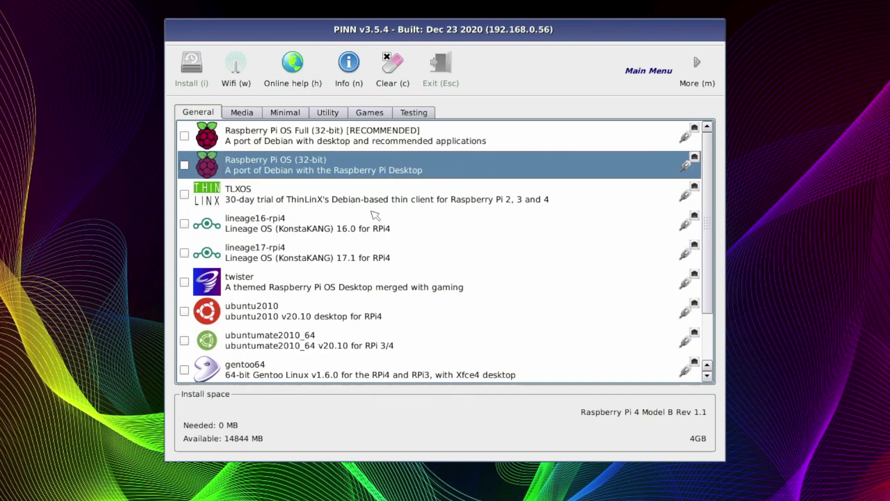
pyautogui.click(347, 231)
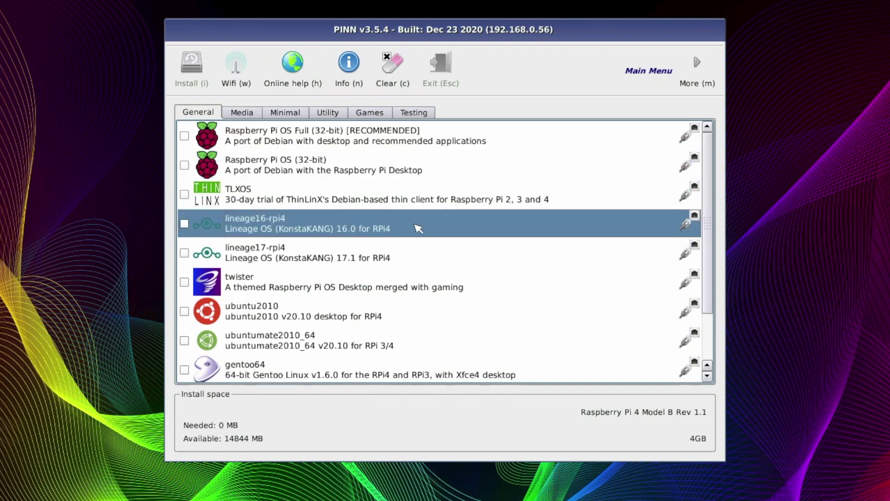
pyautogui.click(373, 262)
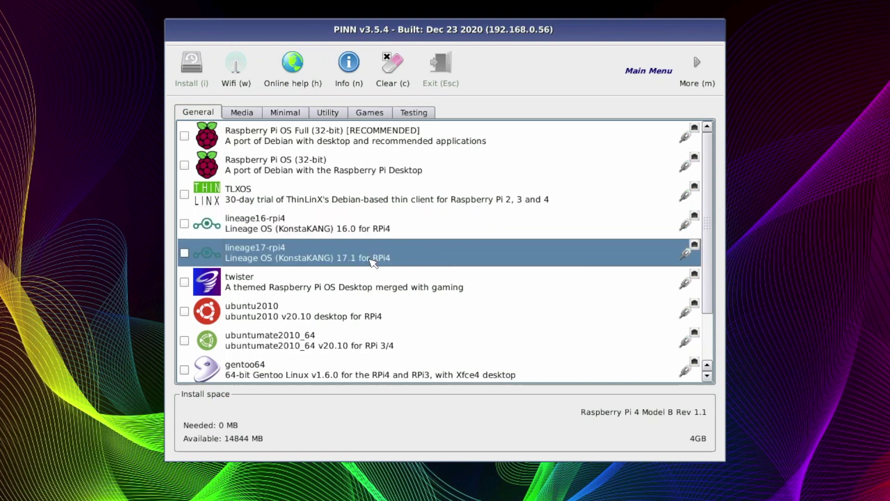
pyautogui.click(402, 287)
pyautogui.click(386, 320)
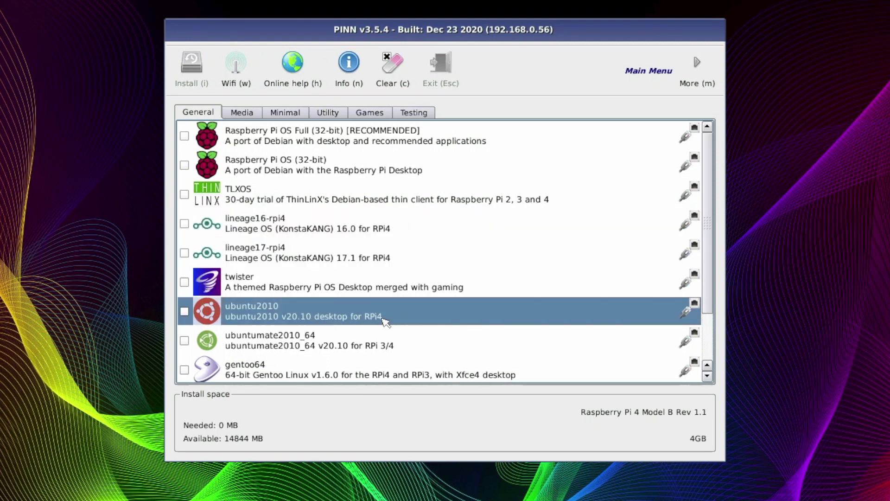
pyautogui.click(414, 363)
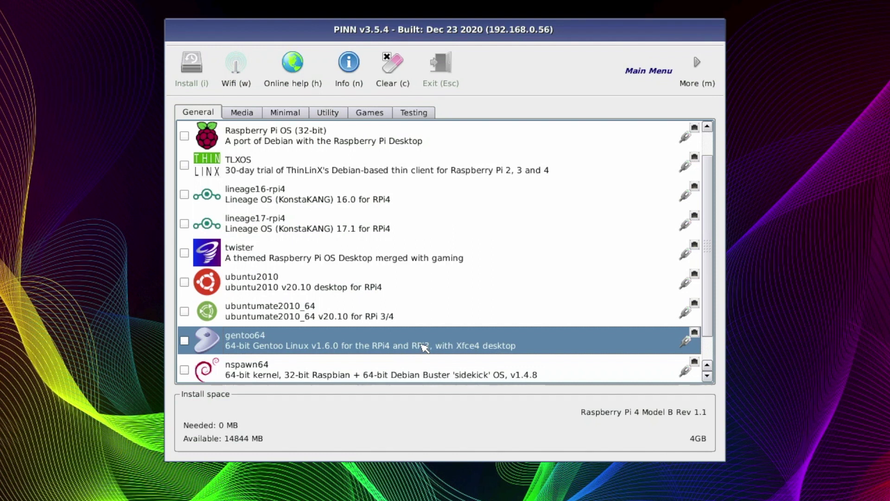
pyautogui.scroll(1, 423, 348)
pyautogui.click(242, 112)
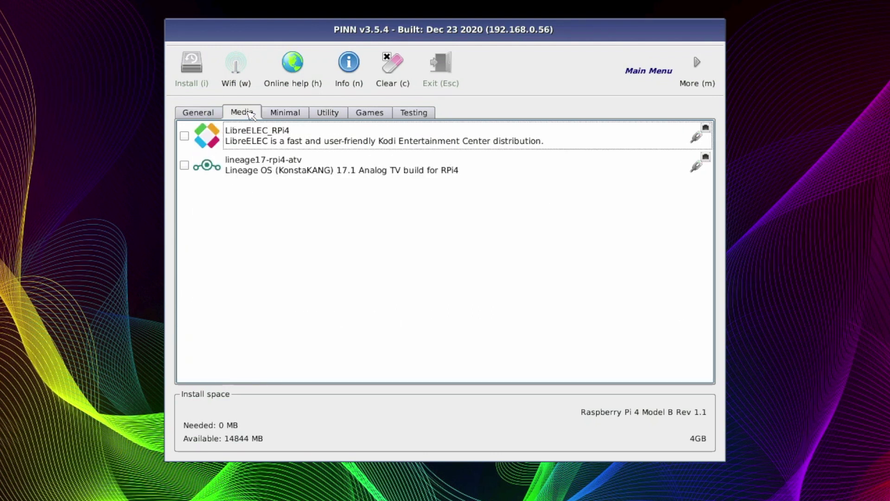
pyautogui.click(276, 164)
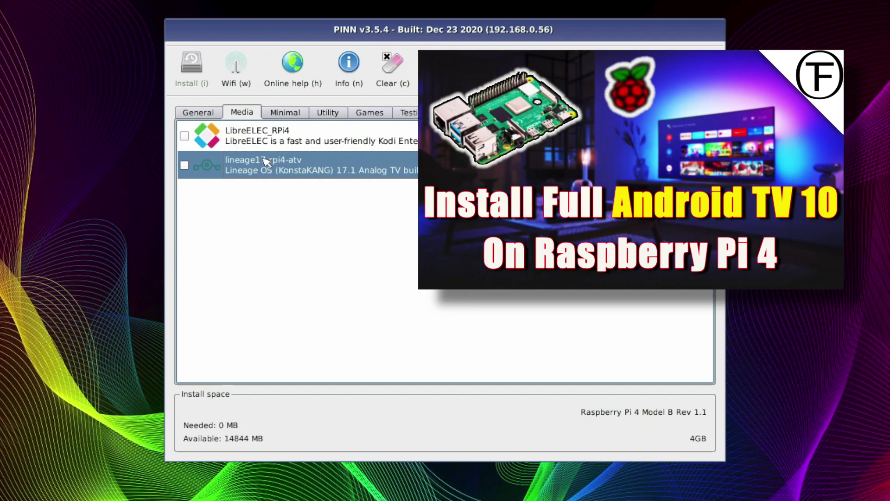
# Step: Look at the DietPi and gentoo64lite entries in the Minimal list
pyautogui.click(287, 114)
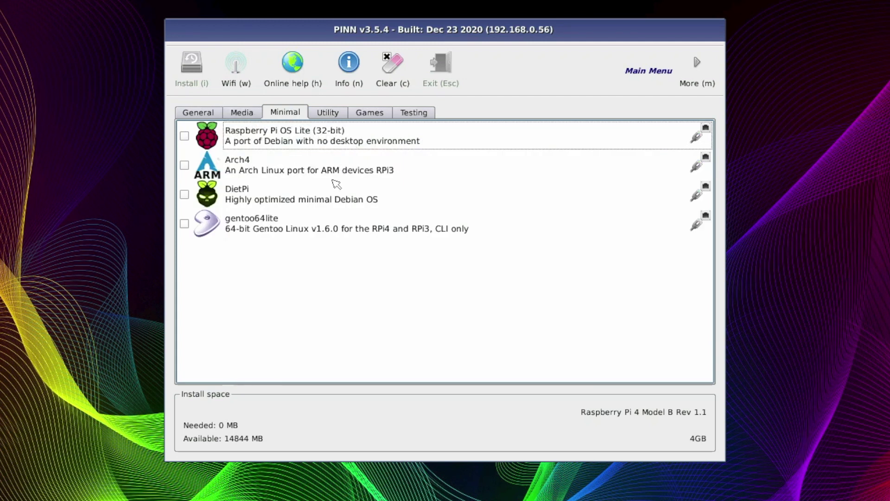
pyautogui.click(330, 201)
pyautogui.click(346, 224)
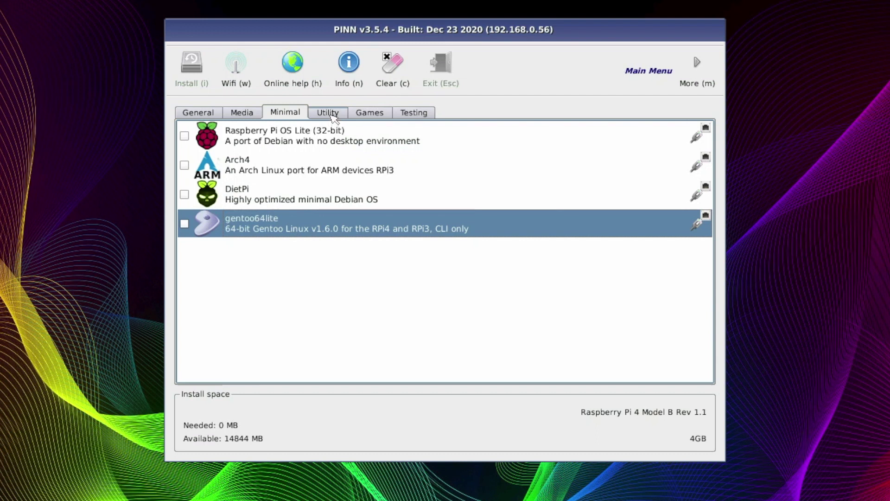
# Step: View the Utility list, then browse Games: Recalbox - Pi4, batocera_RPi4, recalbox-rpi4, Retropie4
pyautogui.click(332, 114)
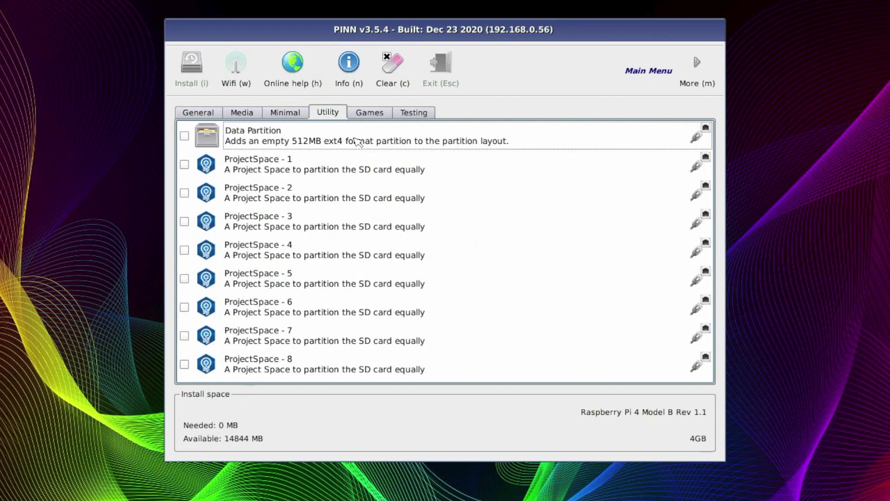
pyautogui.click(375, 113)
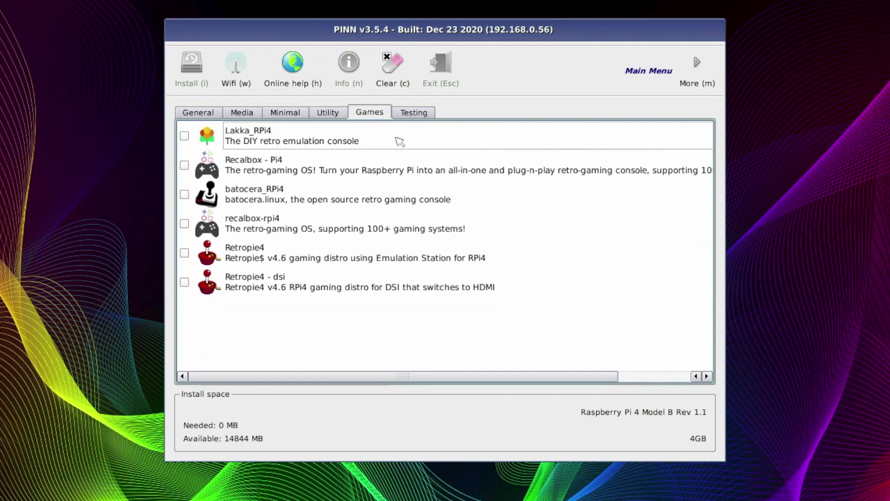
pyautogui.click(259, 168)
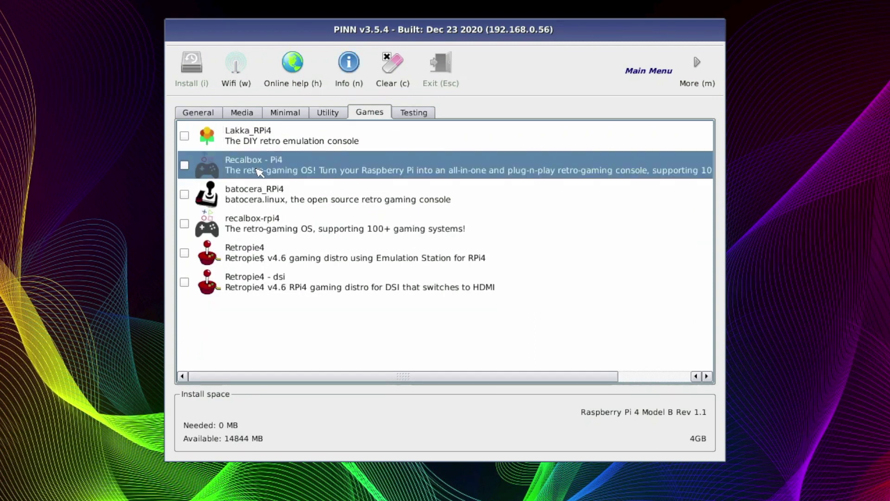
pyautogui.click(280, 199)
pyautogui.click(306, 225)
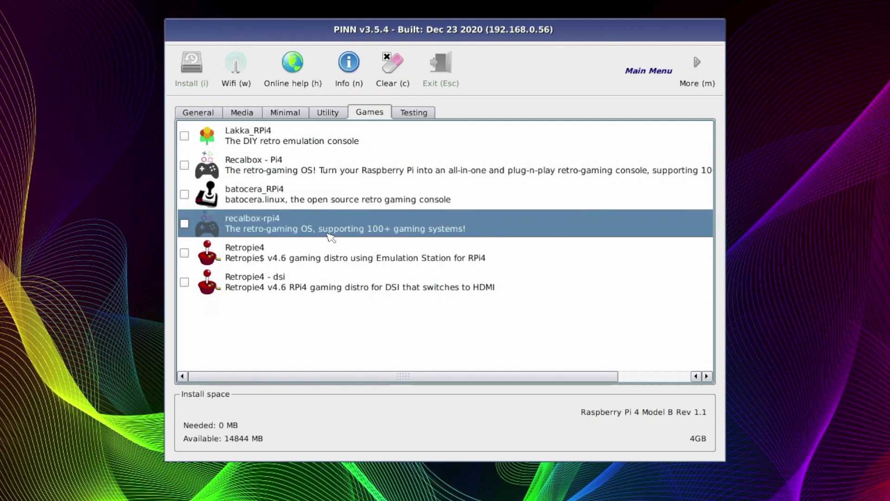
pyautogui.click(326, 258)
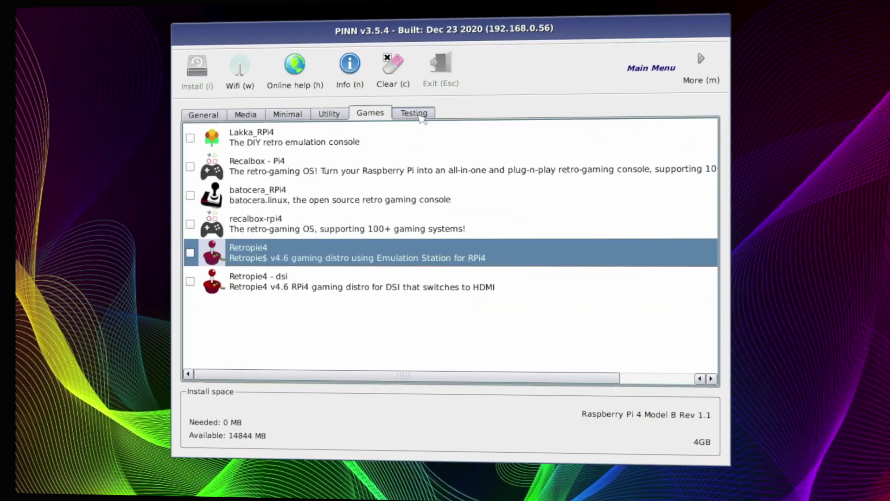
# Step: Check raspios64 in the Testing list, then return via Games to the General list
pyautogui.click(414, 112)
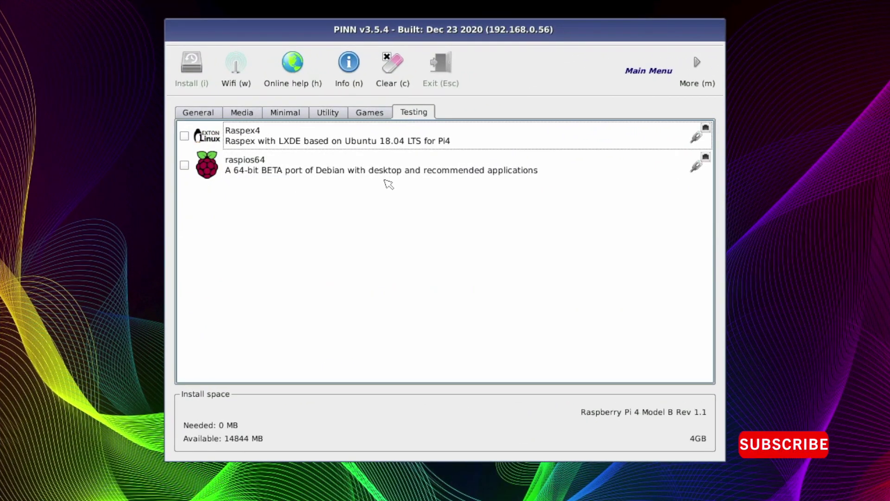
pyautogui.click(387, 172)
pyautogui.click(369, 113)
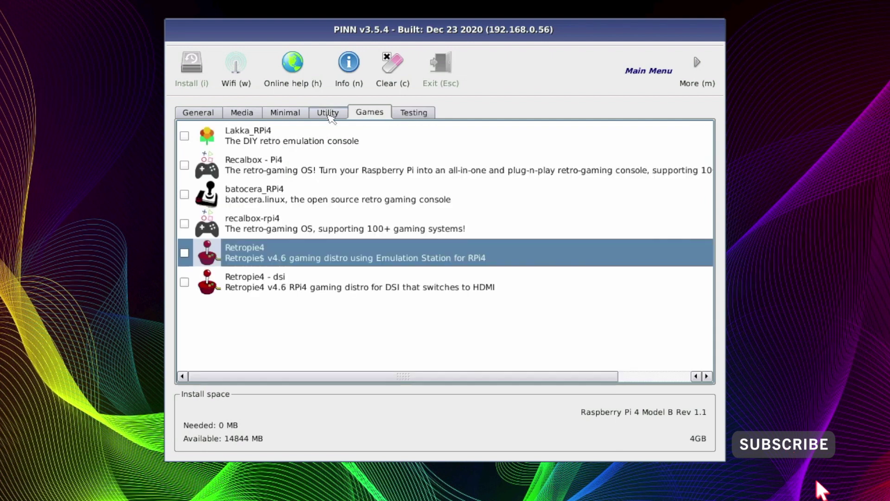
pyautogui.click(197, 113)
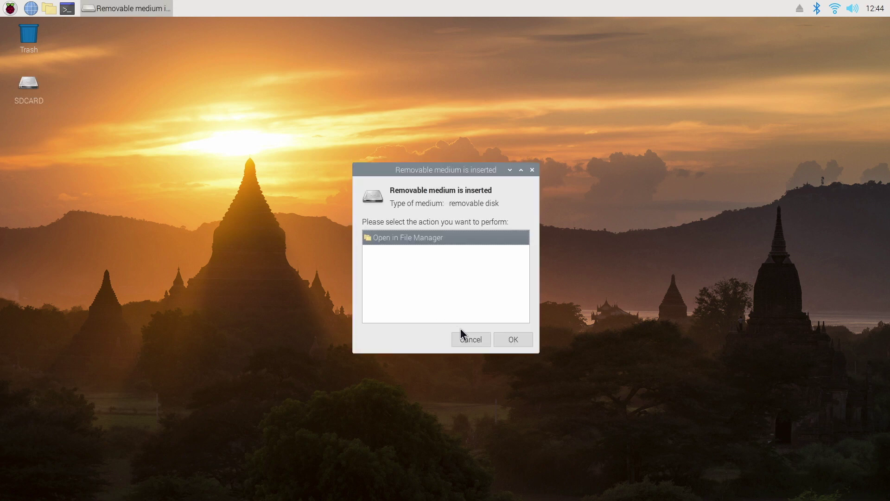
# Step: Dismiss the removable-medium dialog and launch Raspberry Pi Imager from Accessories
pyautogui.click(464, 341)
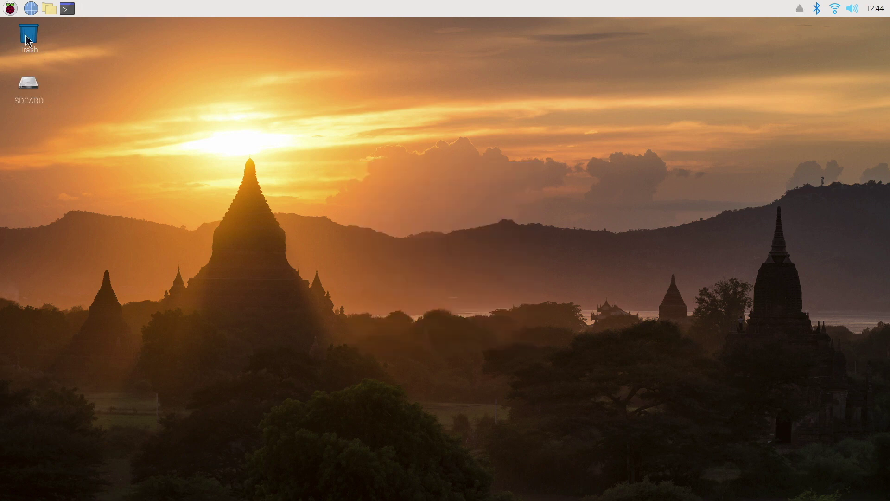
pyautogui.click(10, 8)
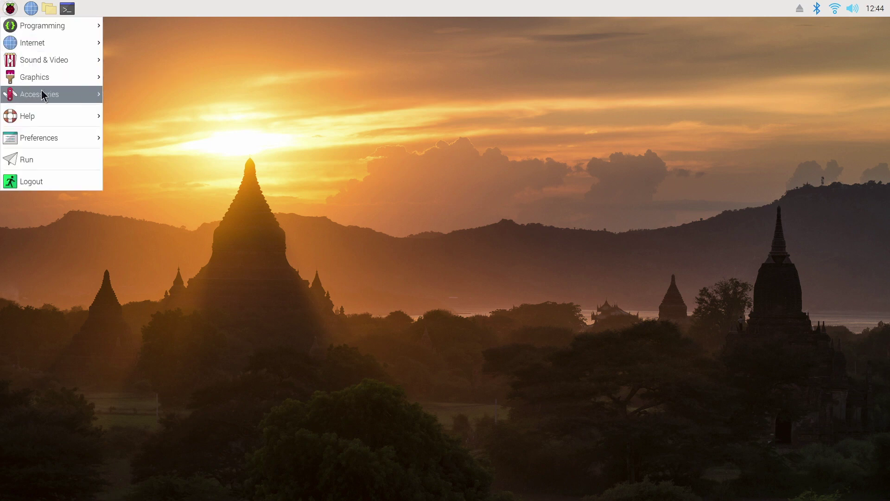
pyautogui.moveTo(44, 96)
pyautogui.click(135, 145)
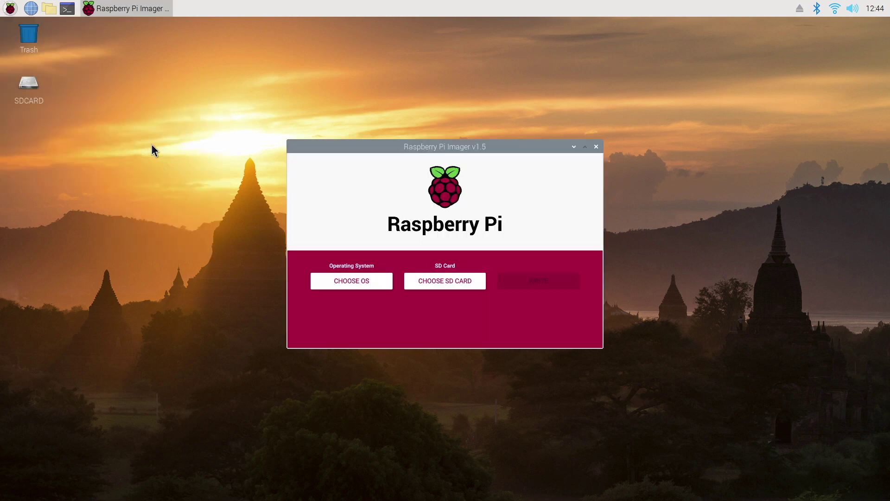
# Step: Erase the SanDisk Cruzer_Blade USB drive using Imager's Erase option, confirming the wipe
pyautogui.click(374, 280)
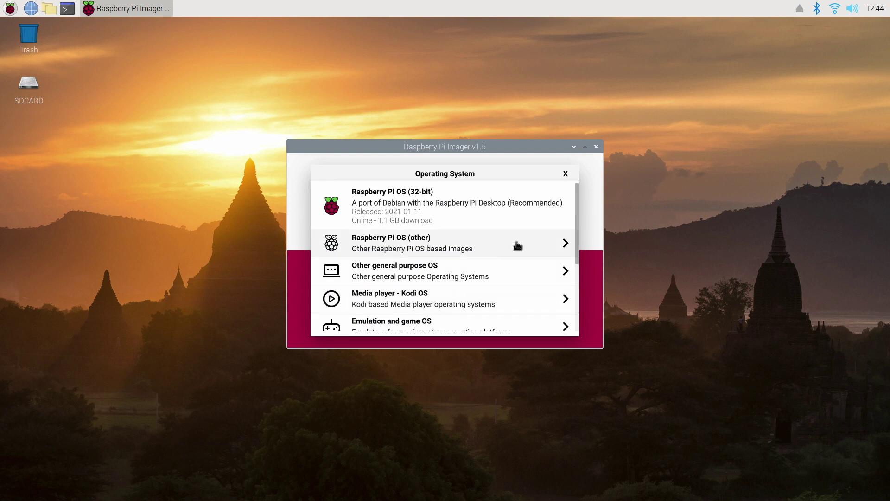
pyautogui.scroll(-3, 546, 234)
pyautogui.click(477, 294)
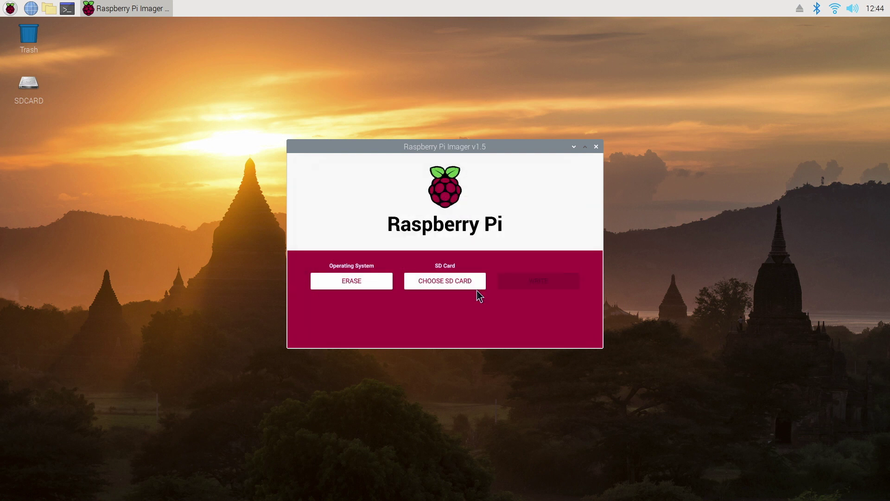
pyautogui.click(444, 279)
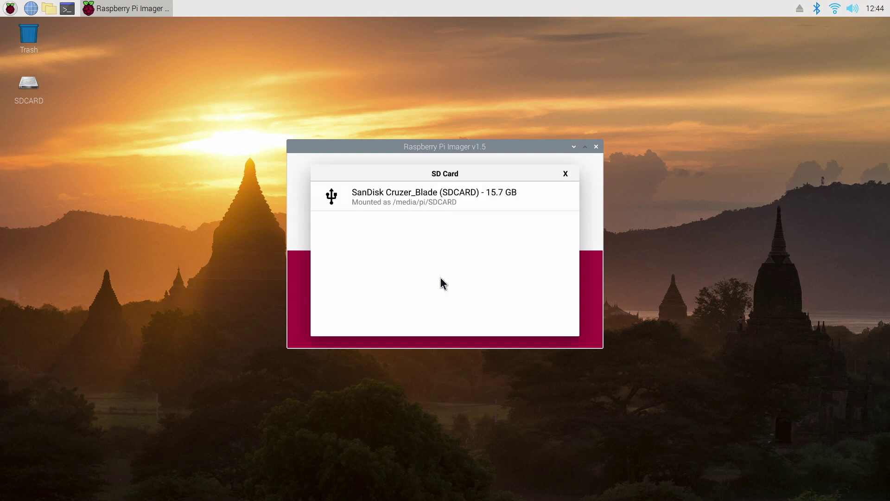
pyautogui.click(408, 200)
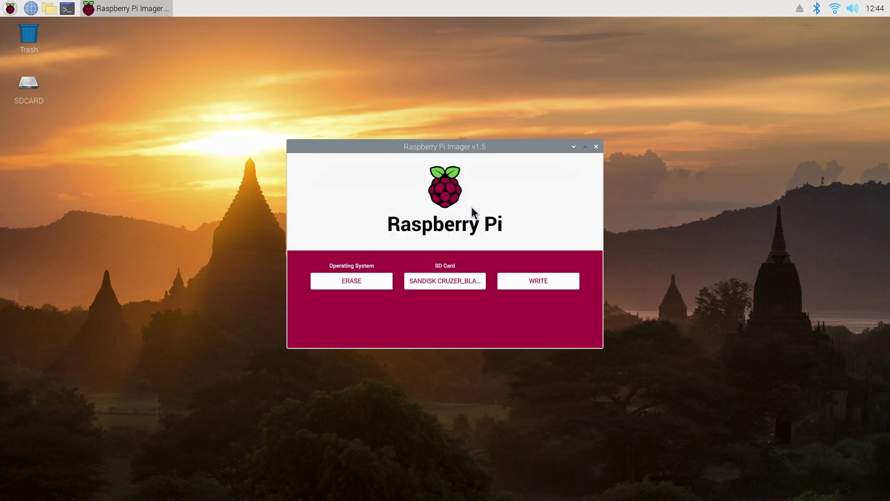
pyautogui.click(527, 282)
pyautogui.click(458, 280)
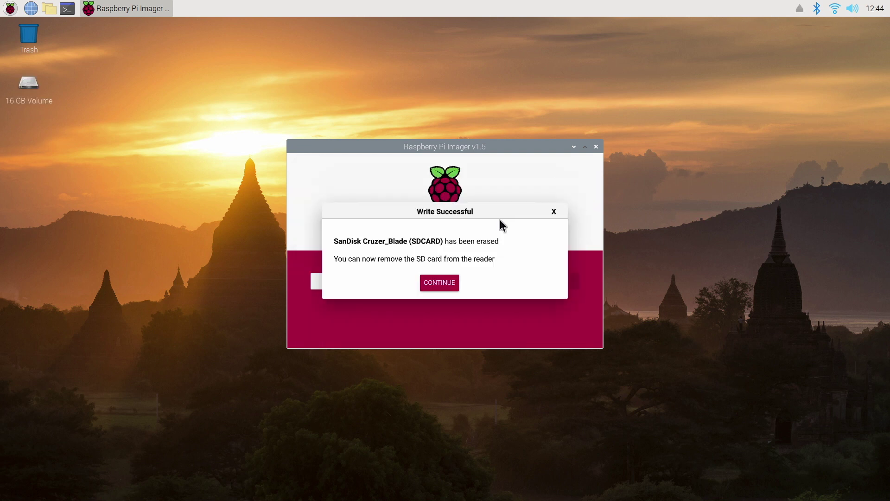
pyautogui.click(450, 286)
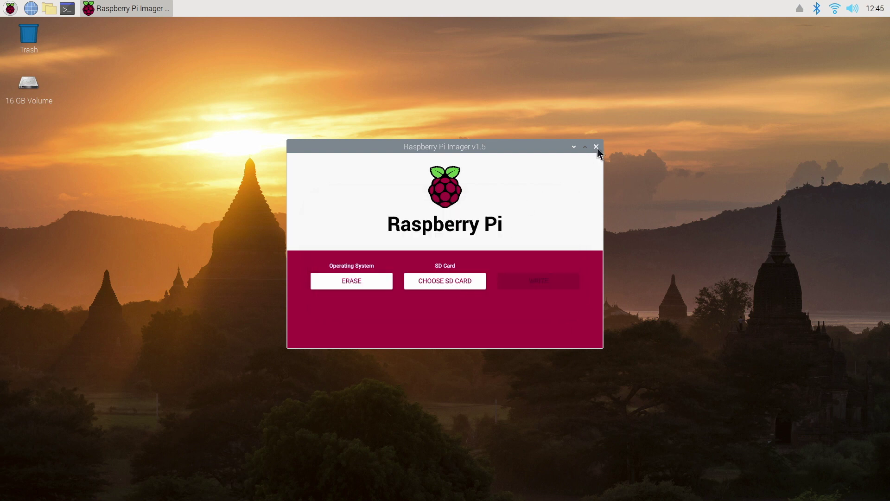
# Step: Close Imager, search 'pinn download' in Chromium and download pinn-lite.zip from SourceForge
pyautogui.click(596, 147)
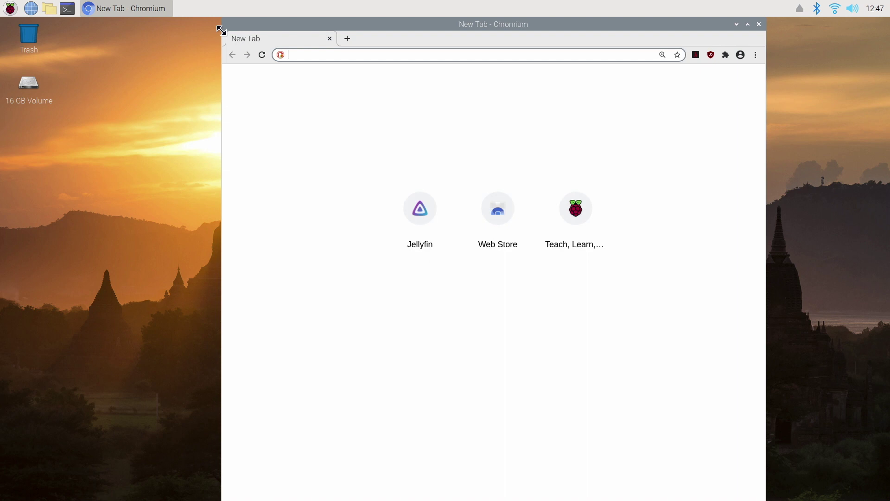
pyautogui.write('pinn download')
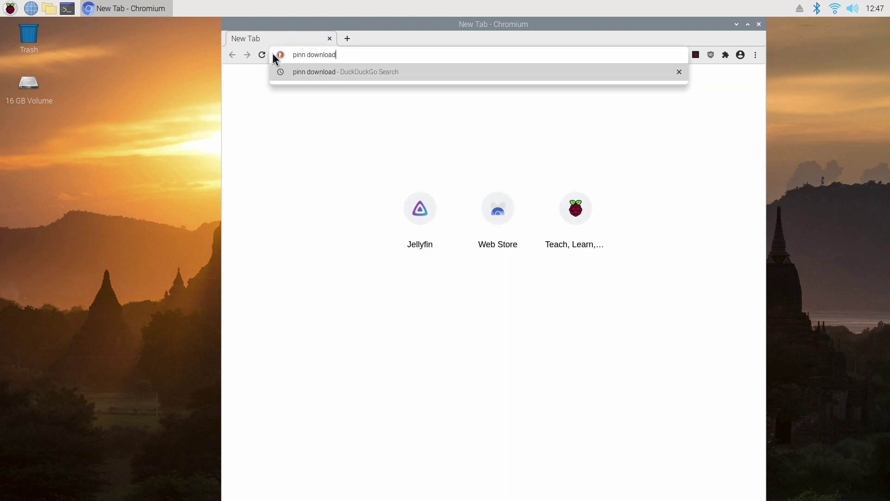
pyautogui.press('Return')
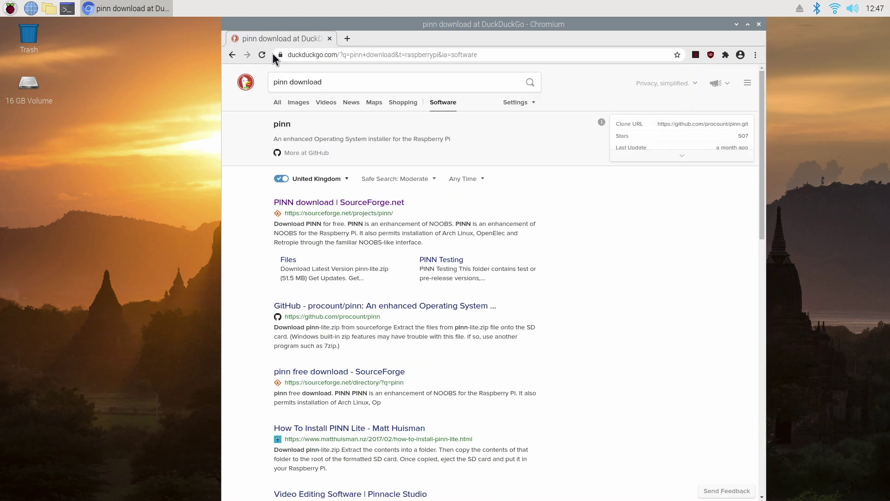
pyautogui.click(332, 202)
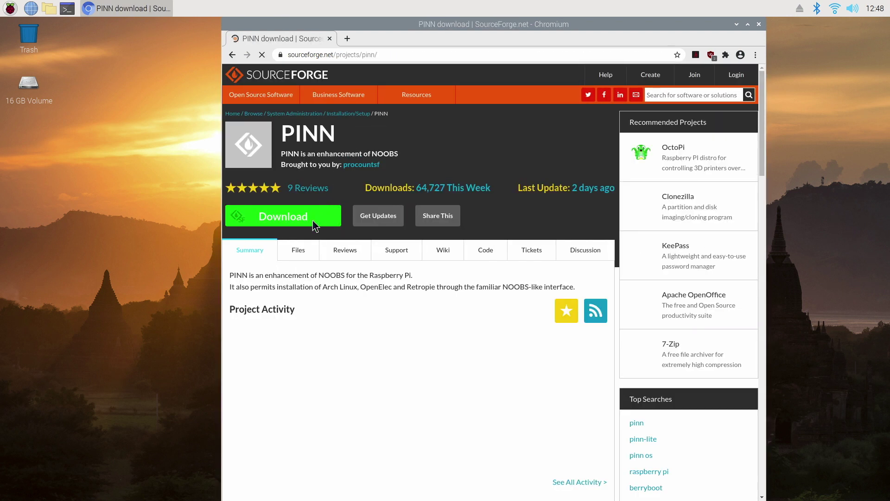
pyautogui.click(308, 222)
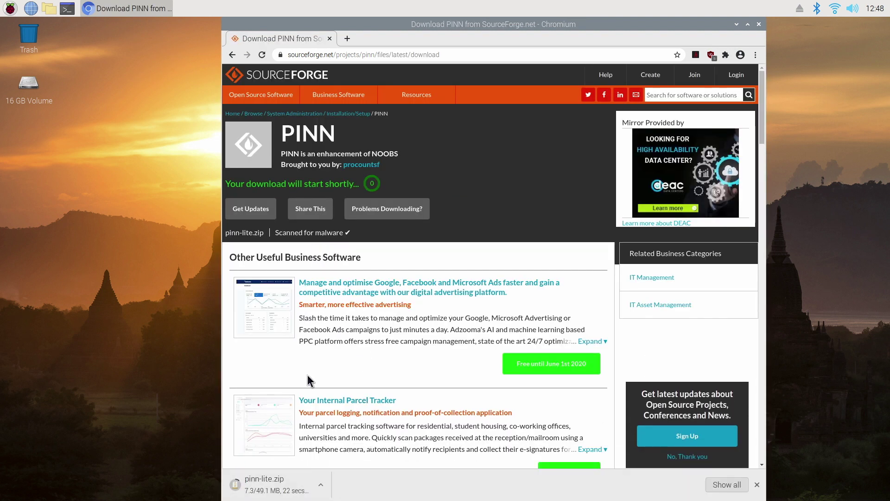
pyautogui.click(320, 488)
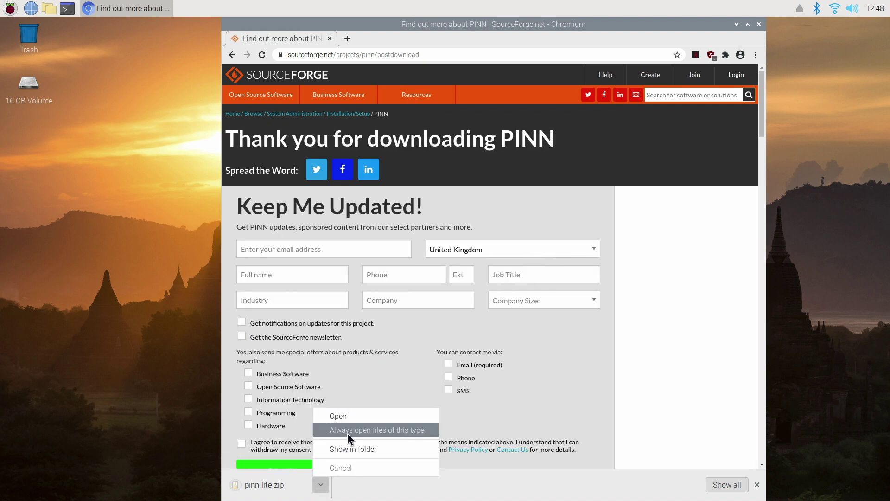
# Step: Show pinn-lite.zip in the Downloads folder and extract it there
pyautogui.click(350, 449)
pyautogui.click(736, 24)
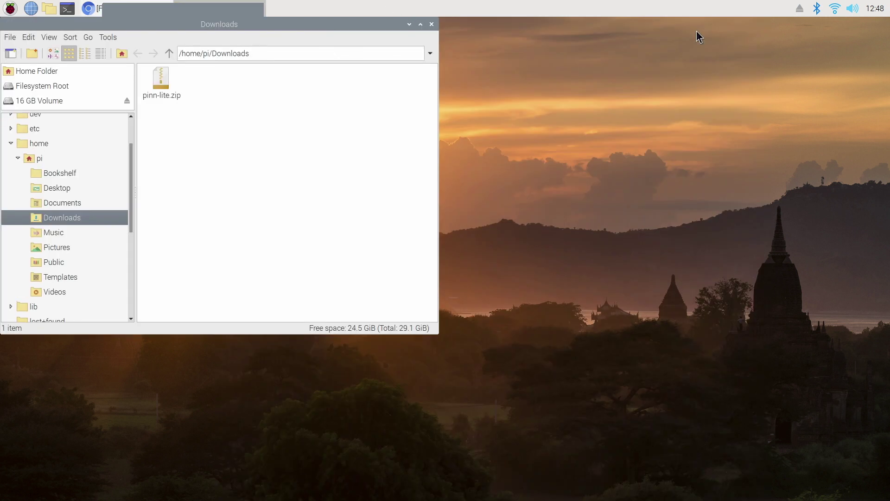
pyautogui.moveTo(360, 23); pyautogui.dragTo(536, 68)
pyautogui.moveTo(615, 379); pyautogui.dragTo(749, 451)
pyautogui.rightClick(339, 123)
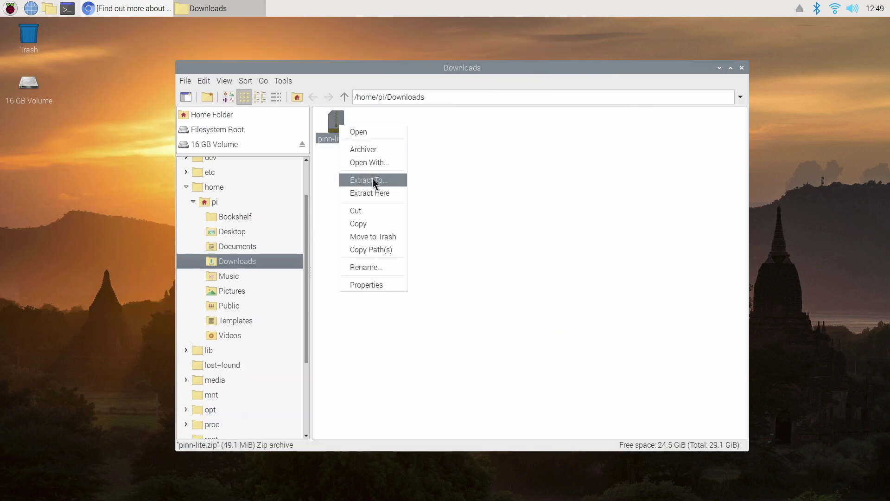
pyautogui.click(377, 192)
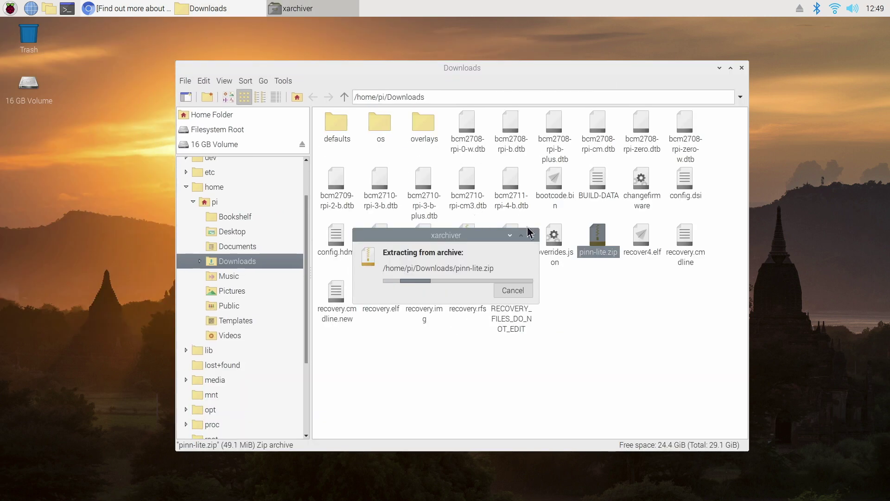
# Step: Move pinn-lite.zip to the trash, confirming the deletion
pyautogui.rightClick(510, 287)
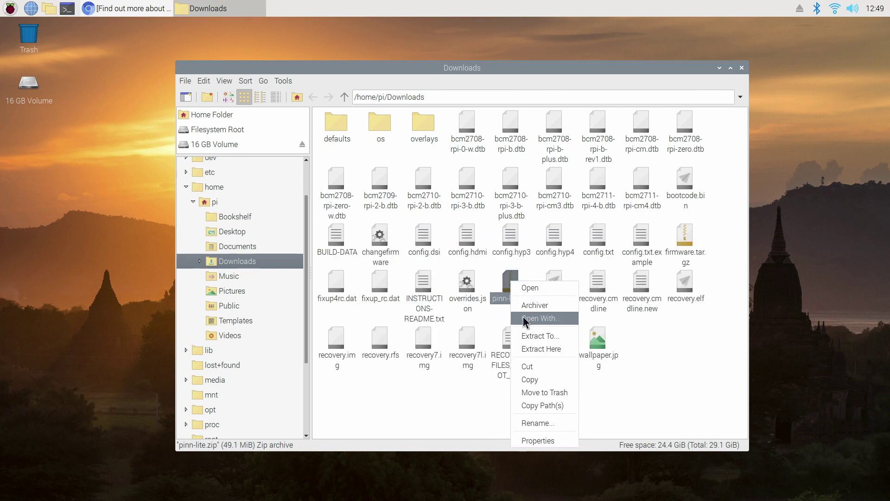
pyautogui.click(540, 393)
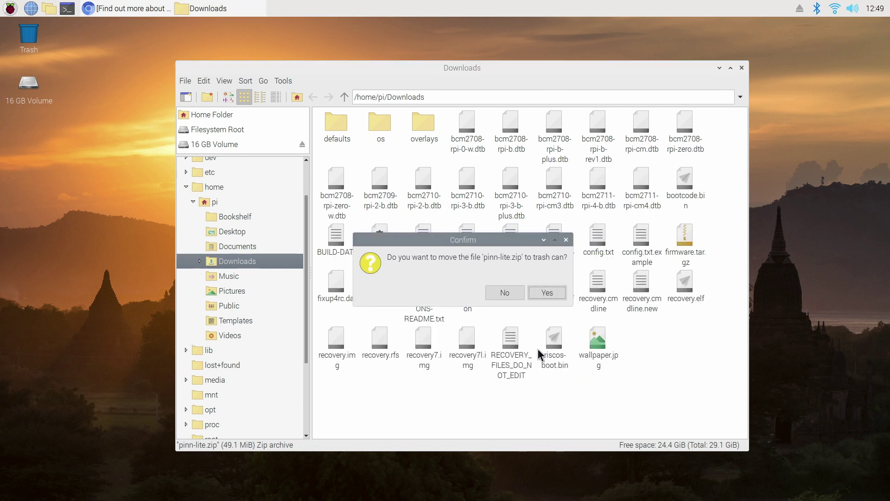
pyautogui.click(541, 291)
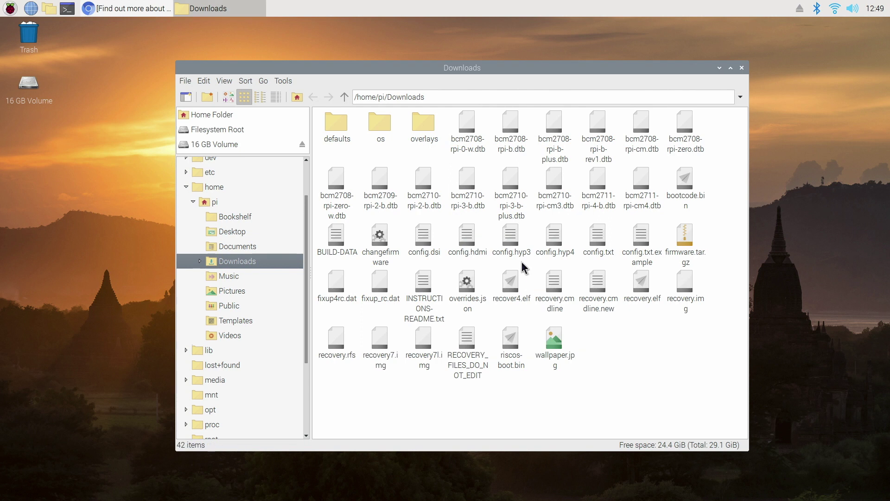
# Step: Copy all 42 extracted PINN files onto the 16 GB Volume
pyautogui.hotkey('ctrl', 'a')
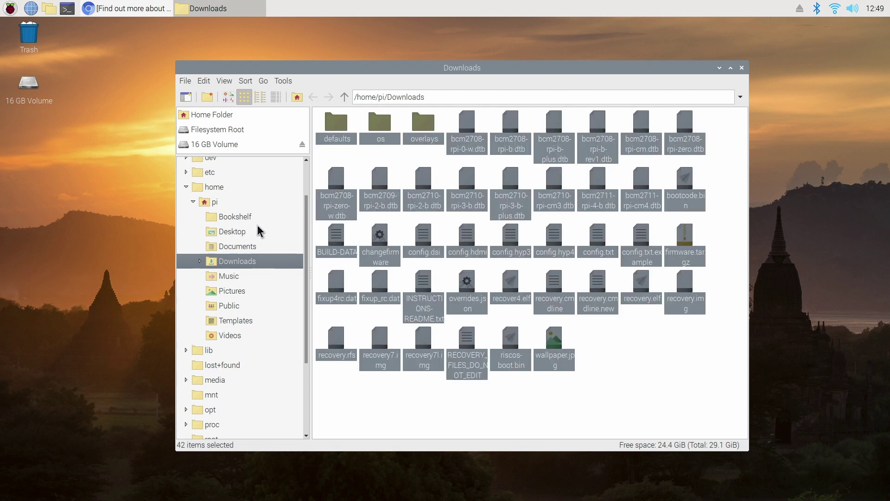
pyautogui.scroll(-2, 240, 218)
pyautogui.scroll(4, 239, 224)
pyautogui.scroll(-5, 237, 228)
pyautogui.scroll(3, 237, 228)
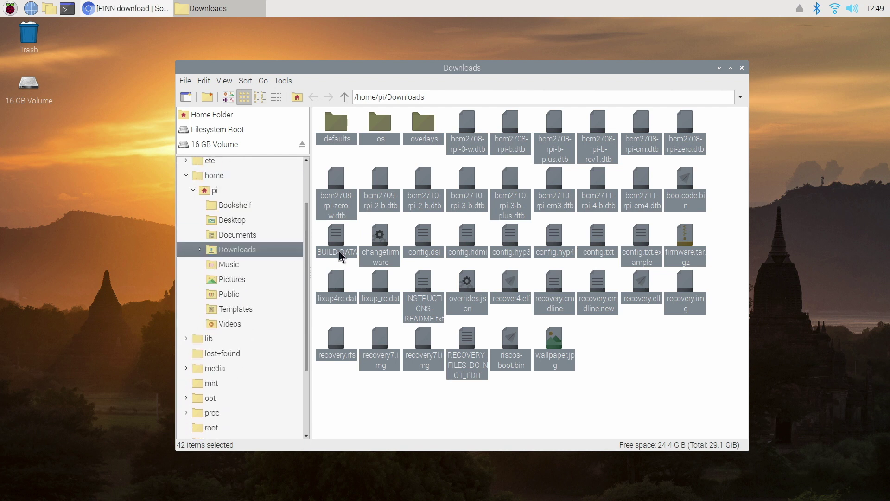
pyautogui.moveTo(337, 242); pyautogui.dragTo(241, 143)
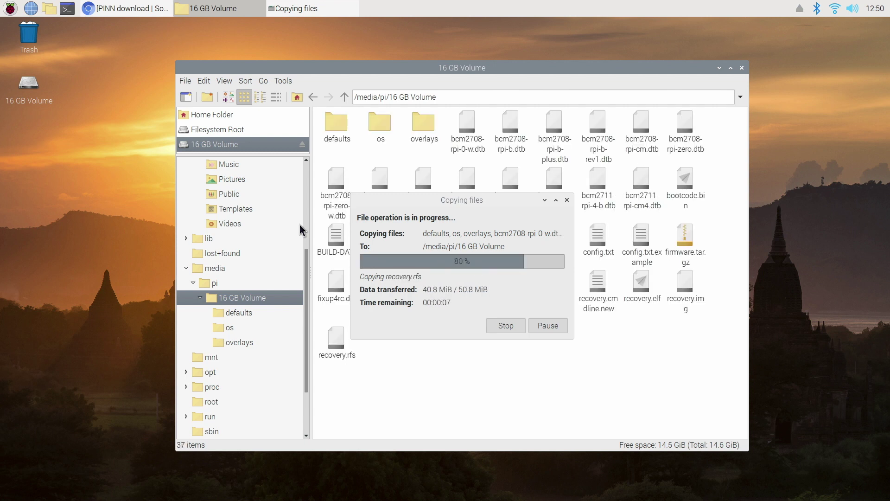
# Step: Shut down Raspberry Pi OS, boot PINN from the USB drive and dismiss the no-network warning
pyautogui.click(720, 68)
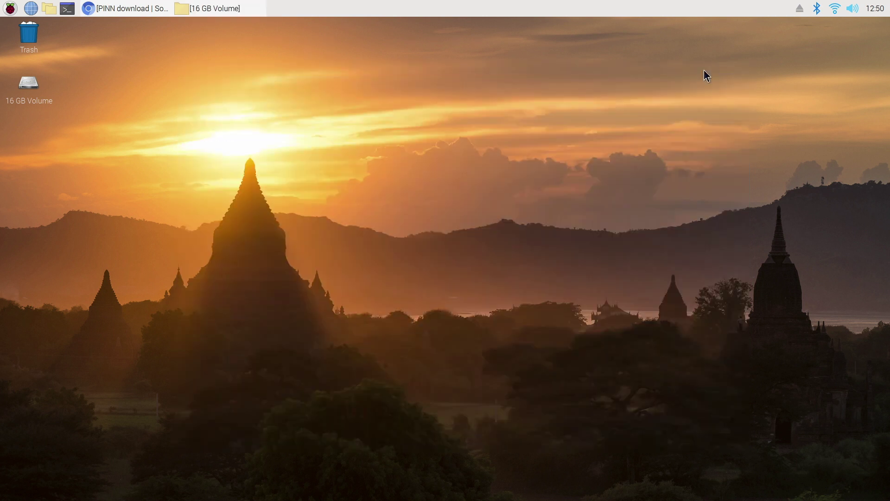
pyautogui.click(10, 8)
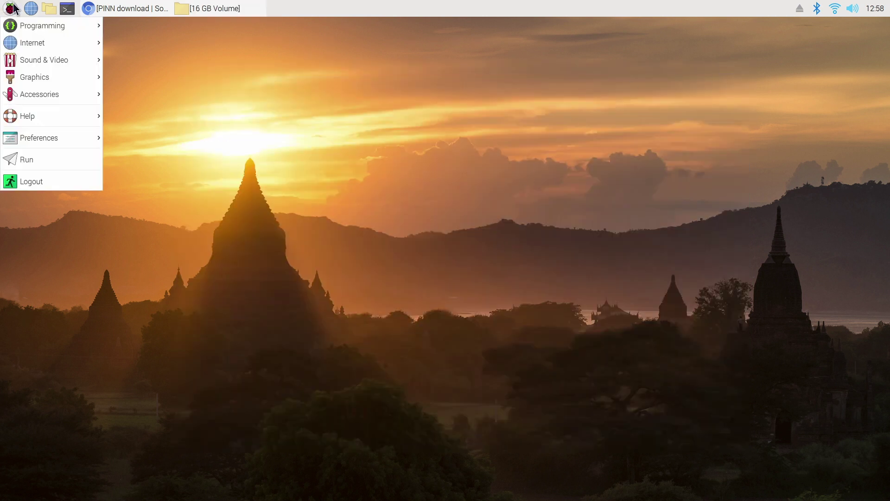
pyautogui.click(79, 181)
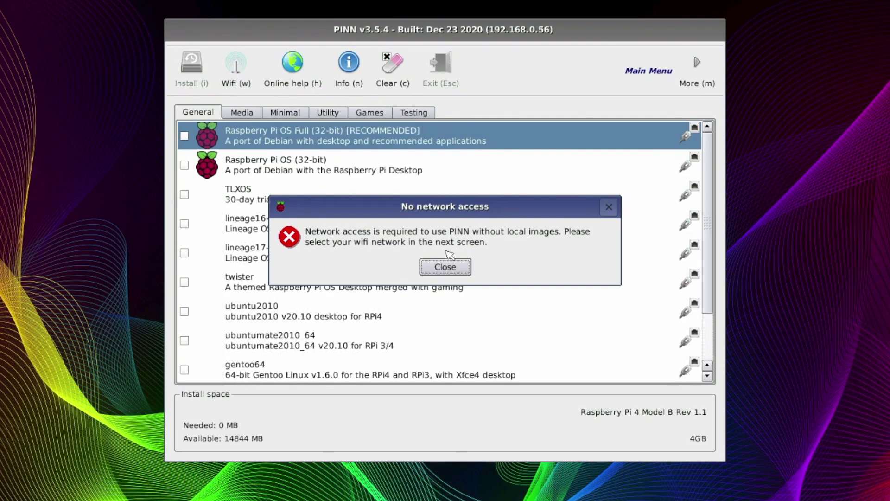
pyautogui.click(445, 264)
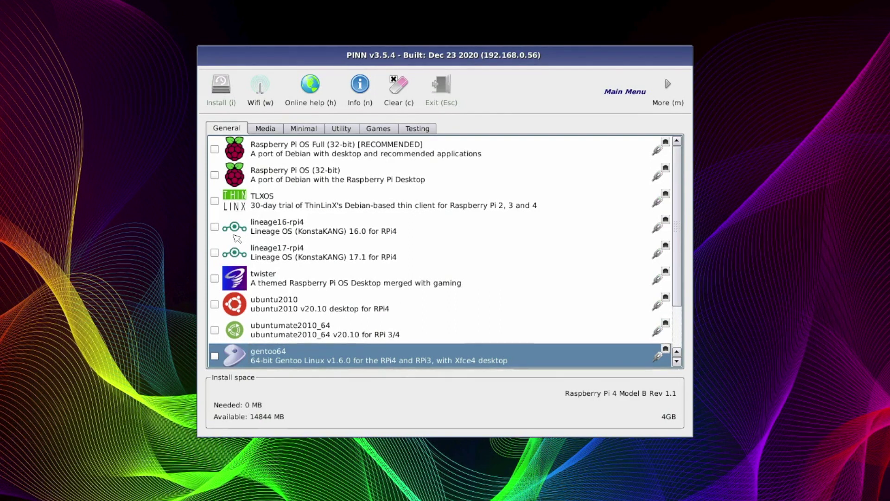
# Step: Tick twister for installation, then browse the Media, Minimal, Utility and Games categories
pyautogui.click(215, 278)
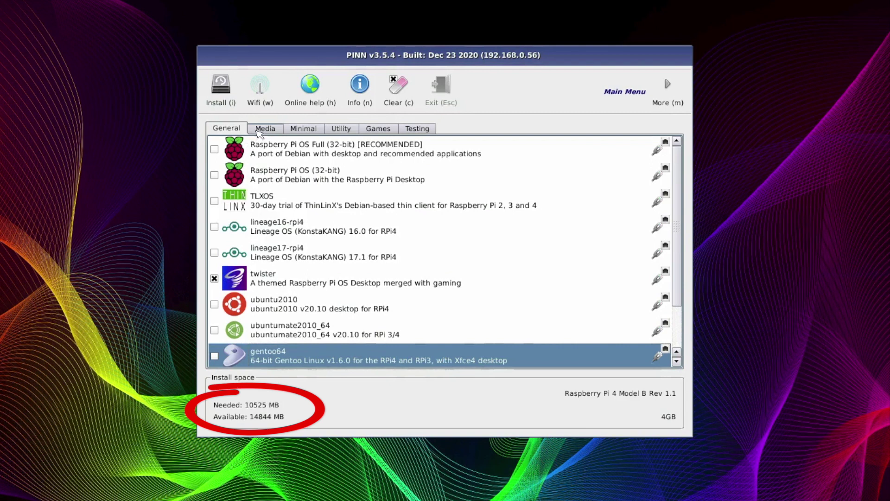
pyautogui.click(262, 130)
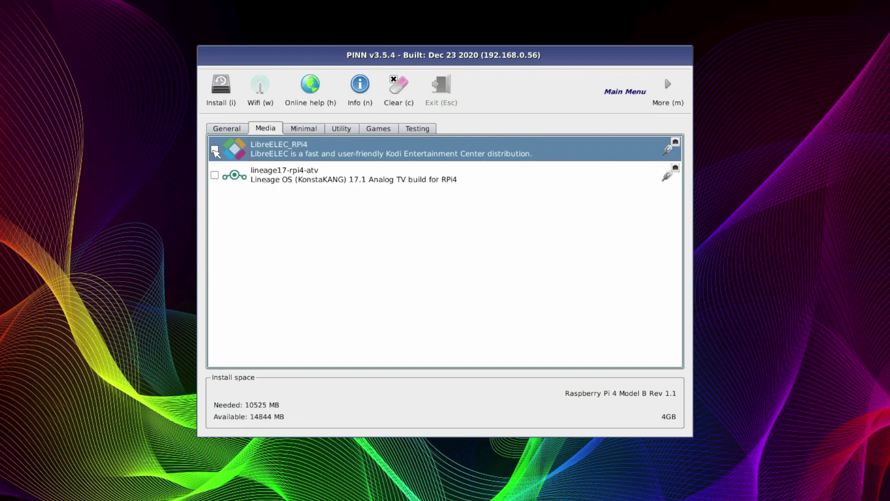
pyautogui.click(297, 131)
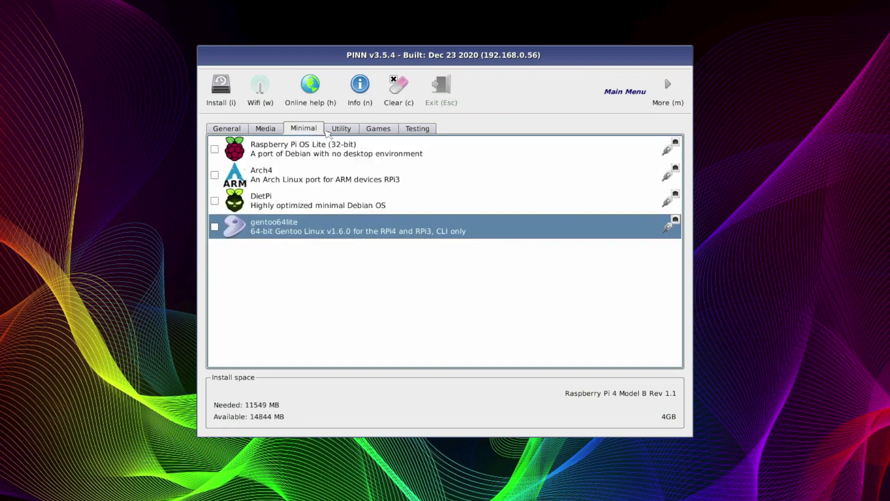
pyautogui.click(355, 128)
pyautogui.click(377, 129)
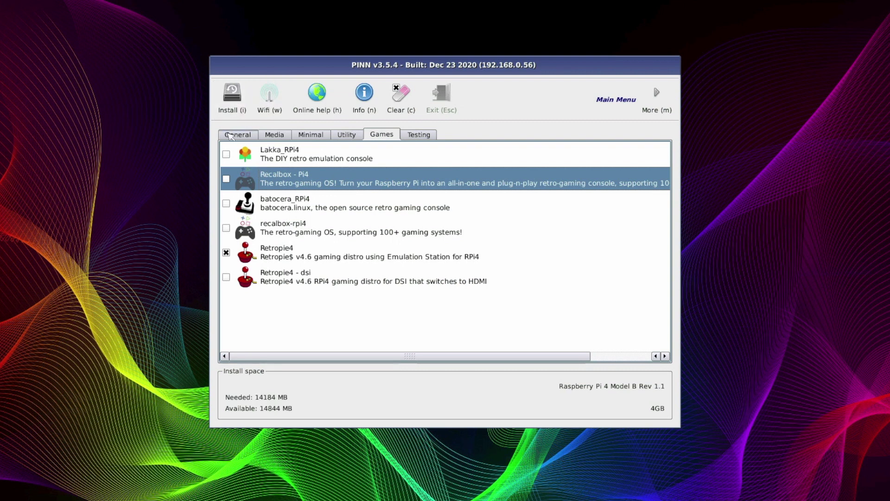
# Step: Back on the General list, install the ticked systems to the USB drive, confirming Yes
pyautogui.click(230, 135)
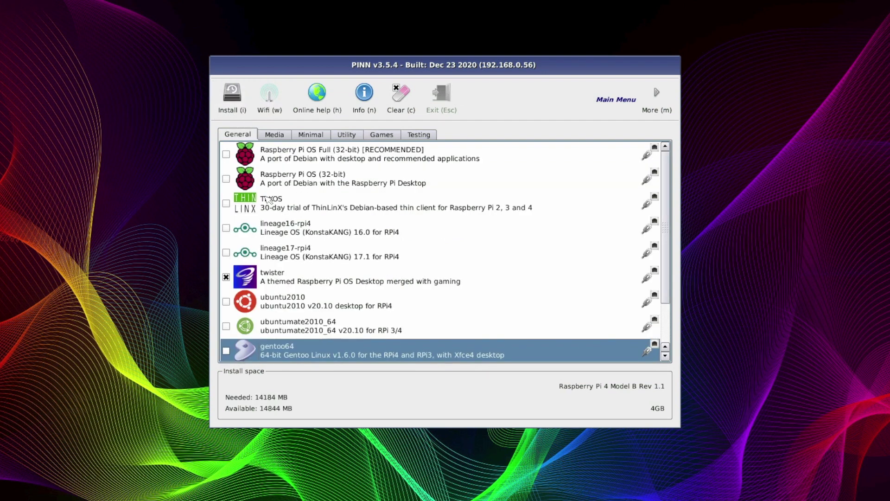
pyautogui.click(234, 100)
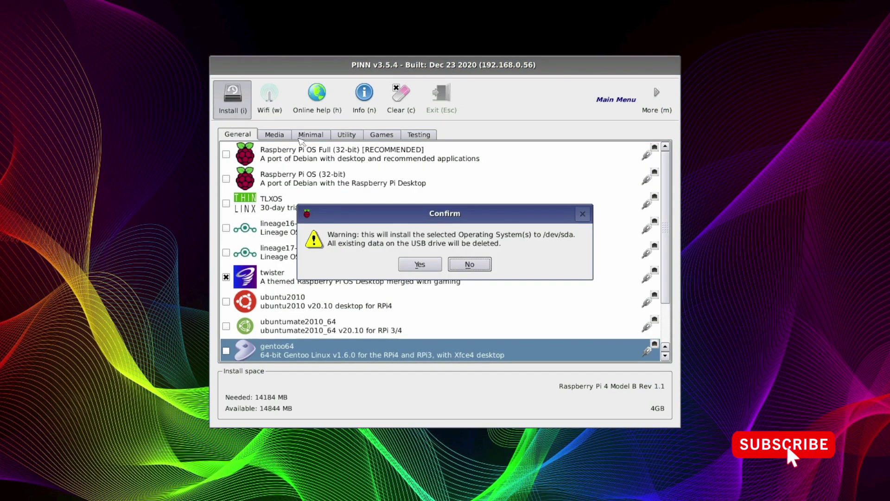
pyautogui.click(419, 264)
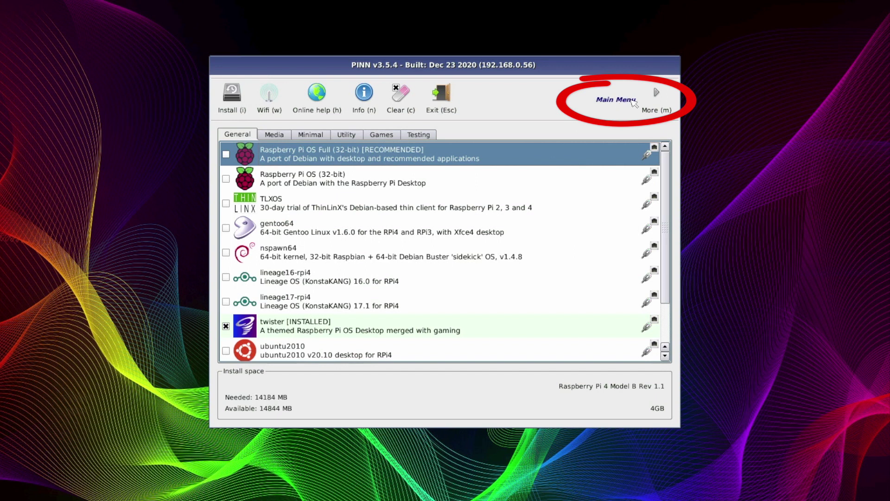
# Step: Go to the Maintenance page and view config.txt, closing it unchanged with OK
pyautogui.click(655, 99)
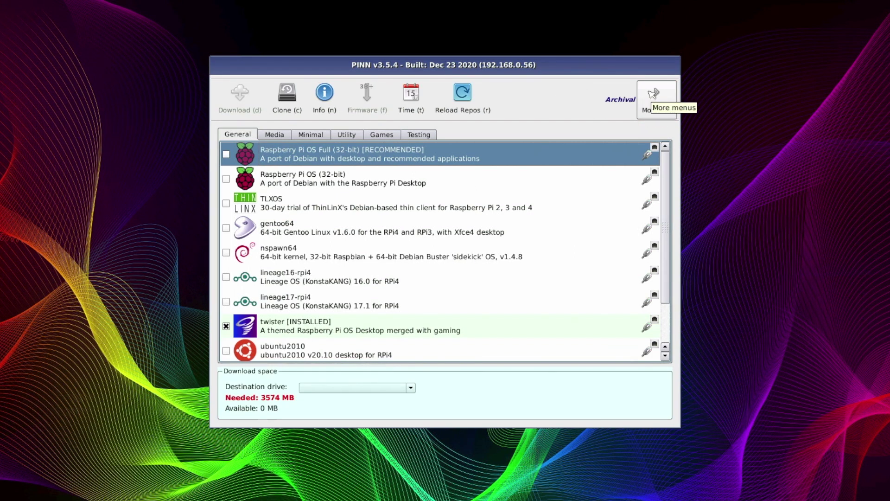
pyautogui.click(654, 95)
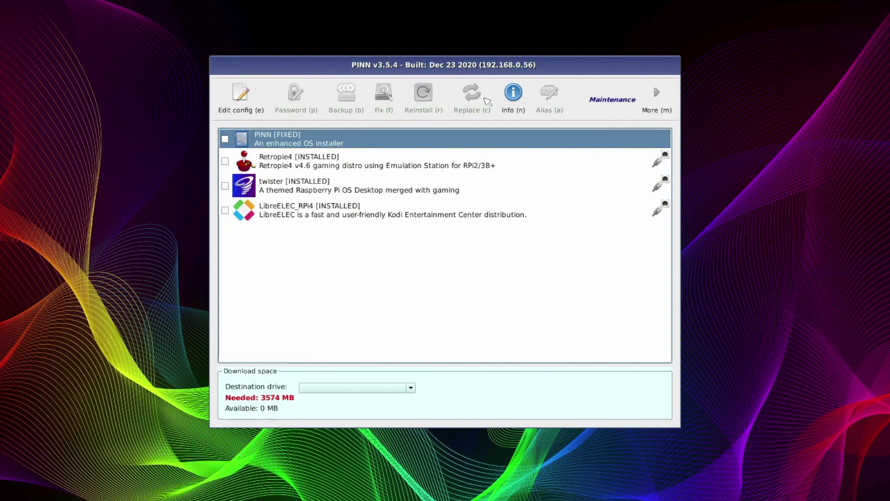
pyautogui.click(241, 94)
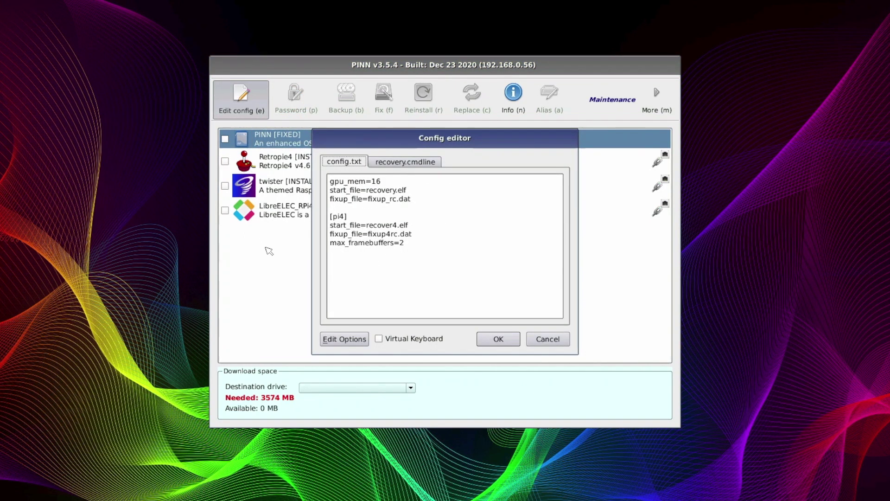
pyautogui.click(479, 339)
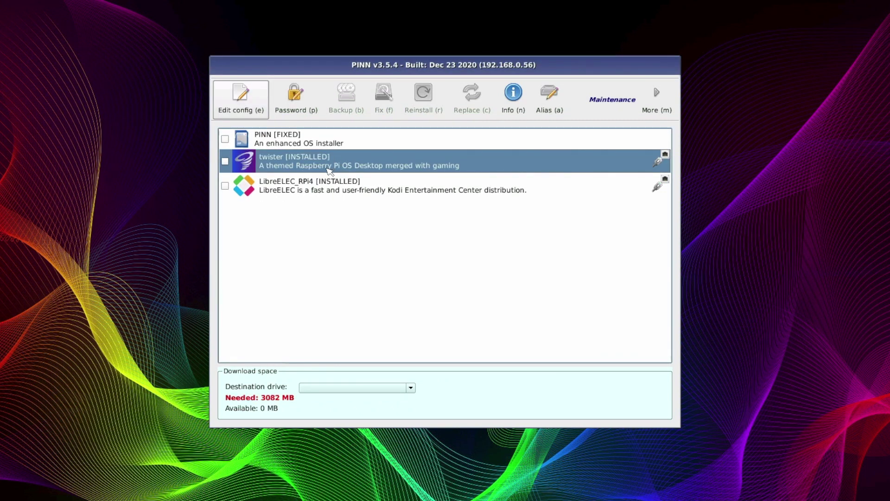
pyautogui.click(315, 191)
pyautogui.click(549, 100)
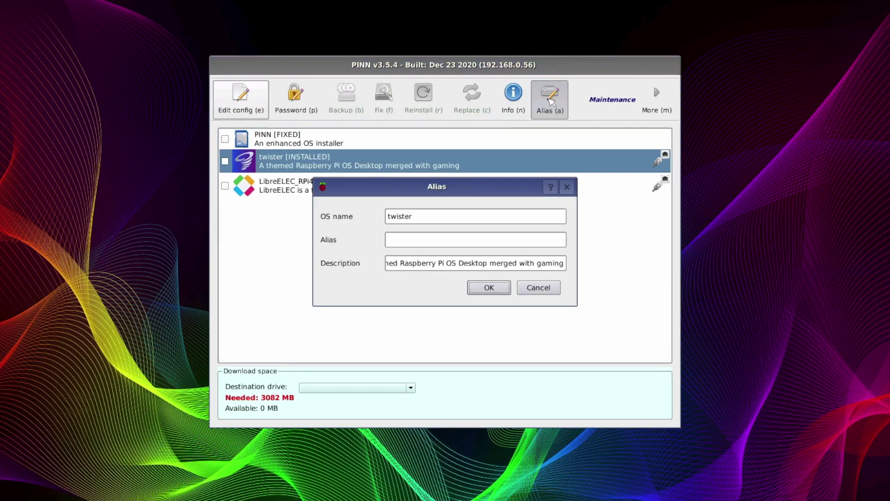
pyautogui.click(535, 287)
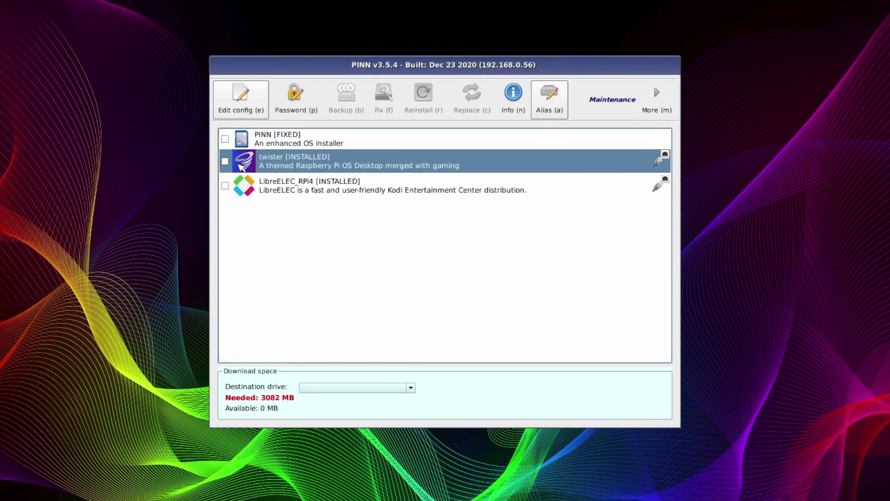
pyautogui.click(225, 161)
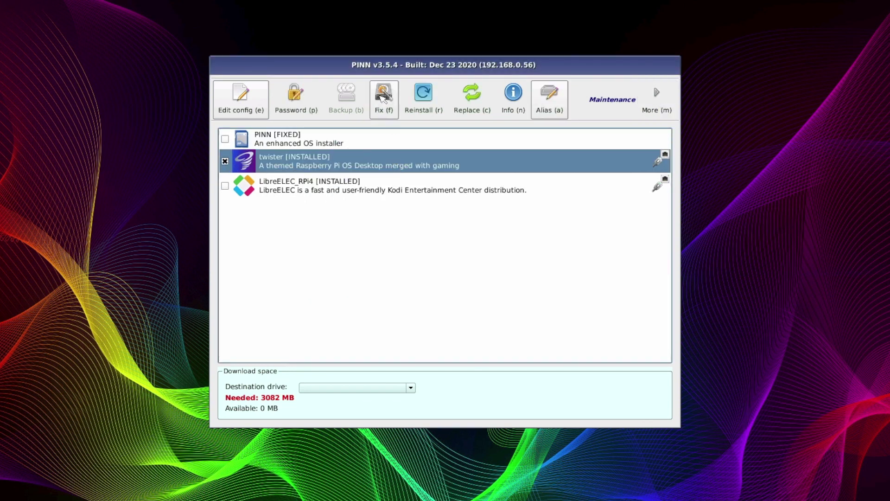
pyautogui.click(382, 97)
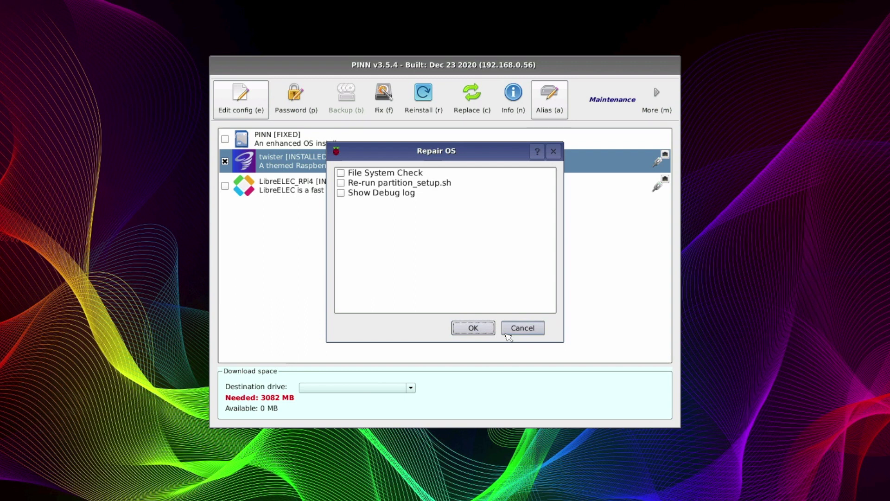
pyautogui.click(522, 327)
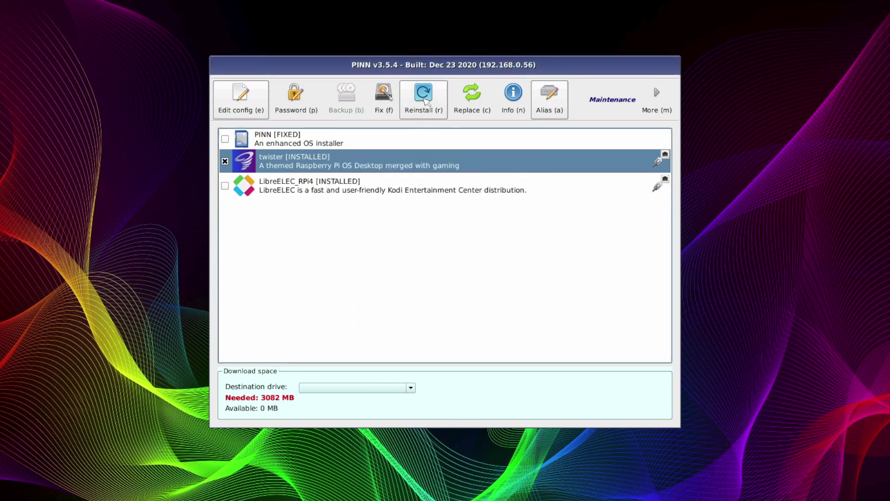
pyautogui.click(425, 99)
pyautogui.press('Escape')
pyautogui.click(457, 97)
pyautogui.click(489, 194)
pyautogui.press('Escape')
pyautogui.press('Escape')
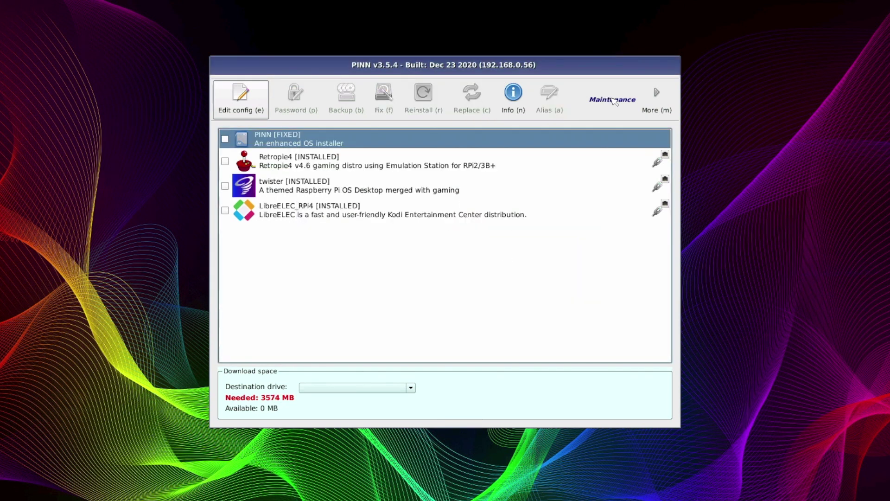
# Step: Exit PINN's Main Menu to the boot menu and boot twister
pyautogui.click(642, 96)
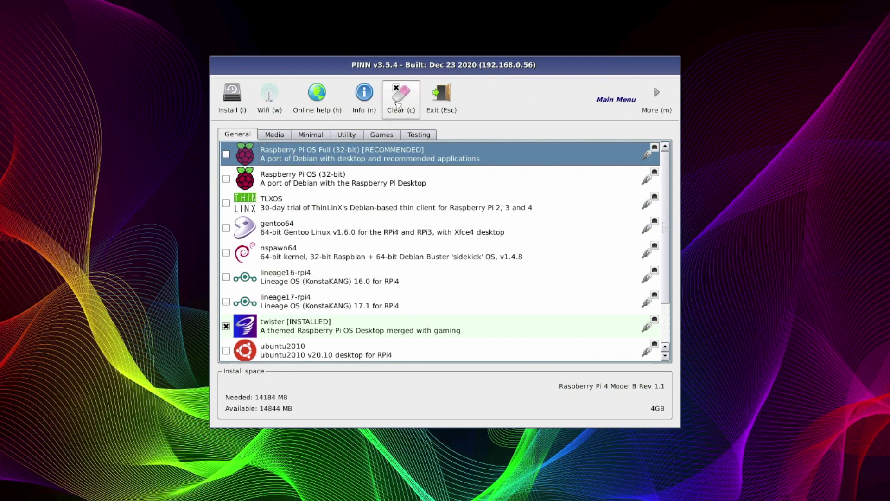
pyautogui.click(436, 106)
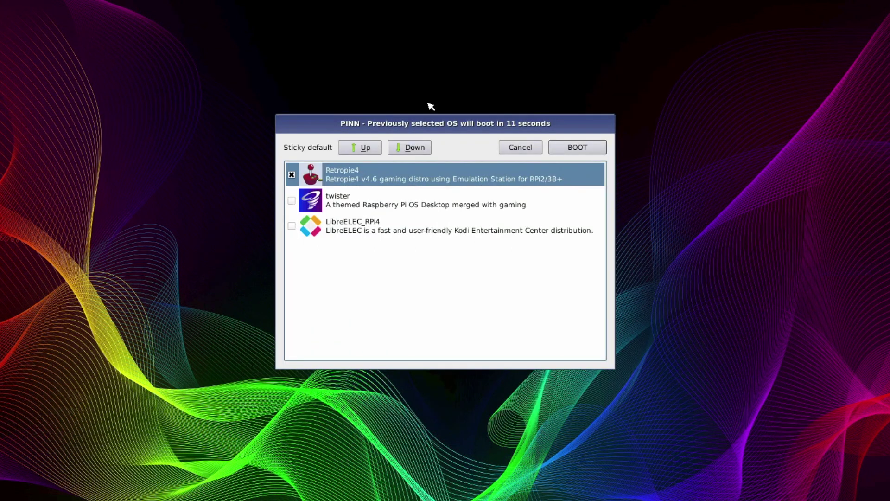
pyautogui.click(328, 211)
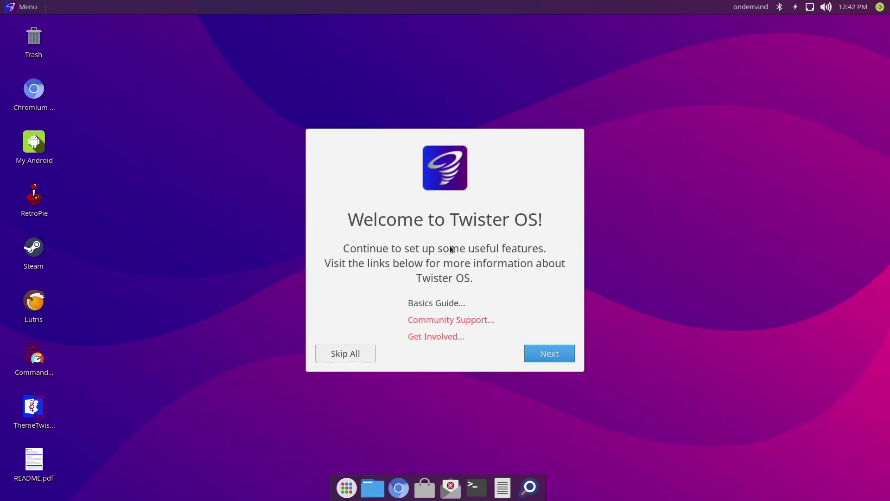
# Step: Skip the Twister OS welcome setup and open and close the application grid
pyautogui.click(331, 353)
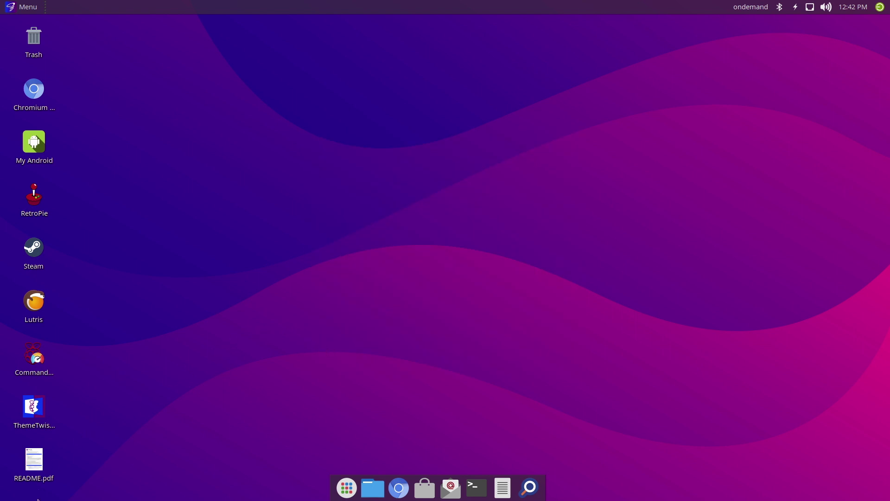
pyautogui.click(353, 493)
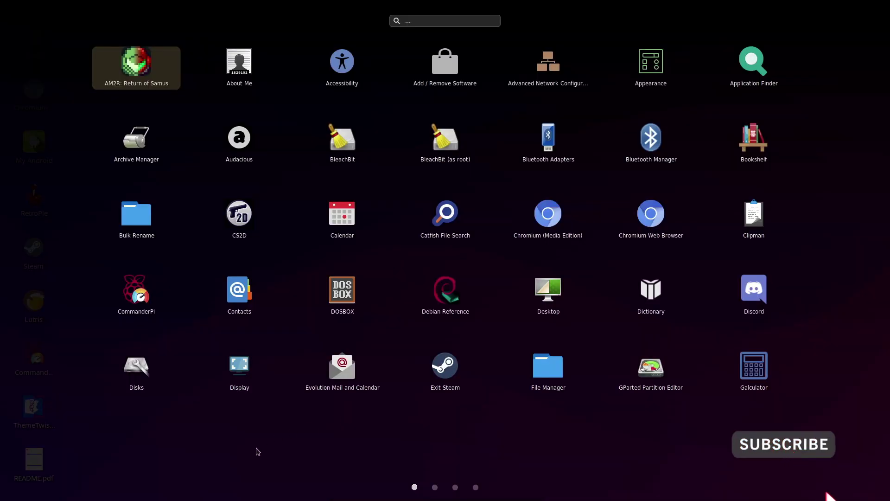
pyautogui.click(237, 39)
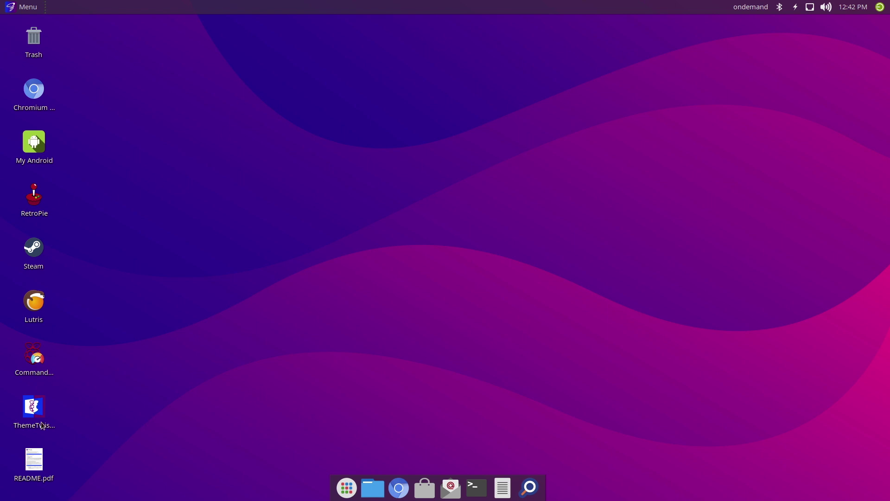
# Step: Bring up Twister OS's log-out and restart choices from the top-panel Menu and Ctrl+Alt+Delete
pyautogui.click(28, 7)
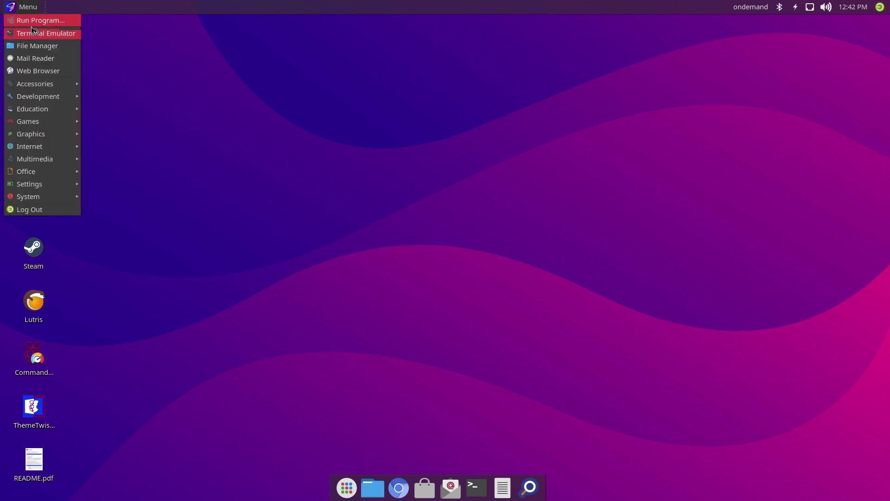
pyautogui.moveTo(48, 88)
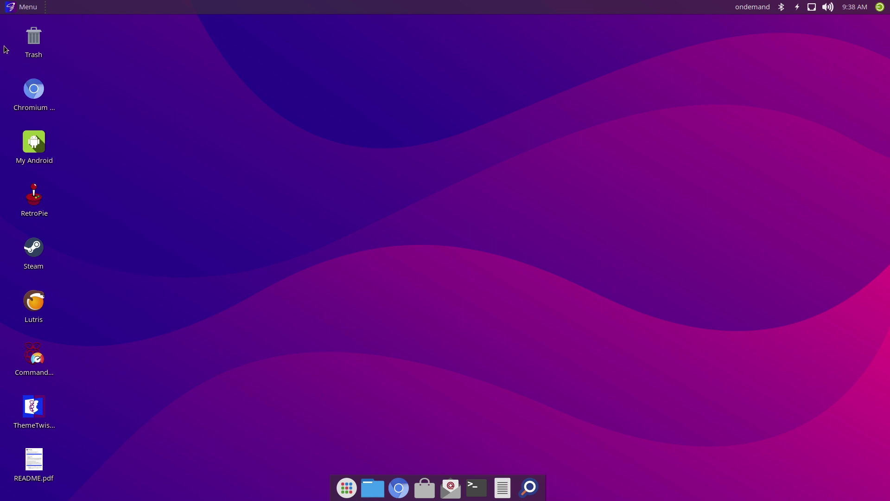
pyautogui.moveTo(55, 114)
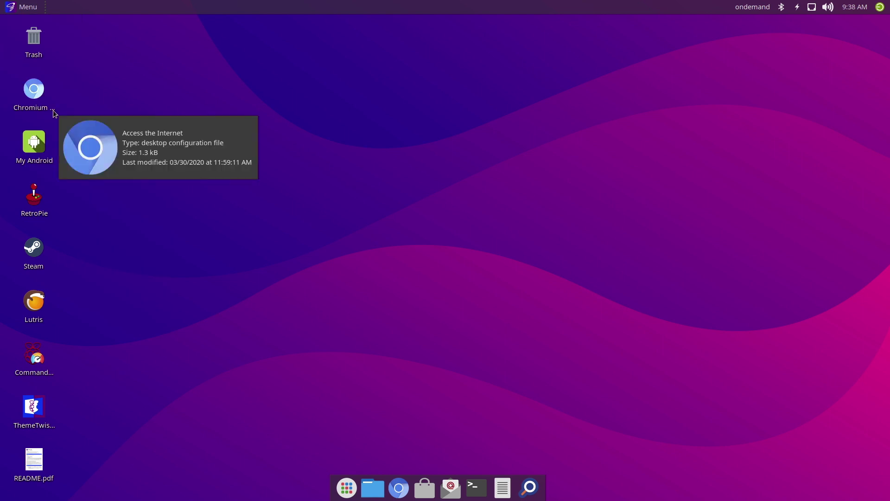
pyautogui.click(25, 7)
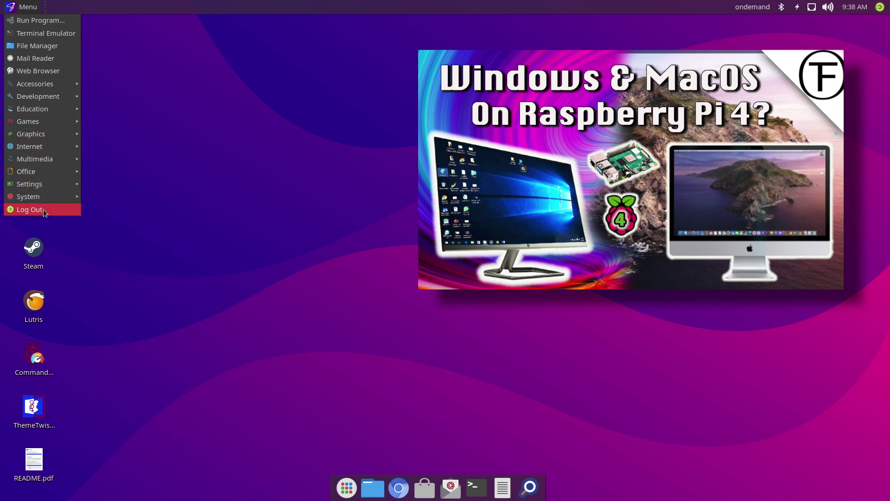
pyautogui.press('Escape')
pyautogui.hotkey('ctrl', 'alt', 'Delete')
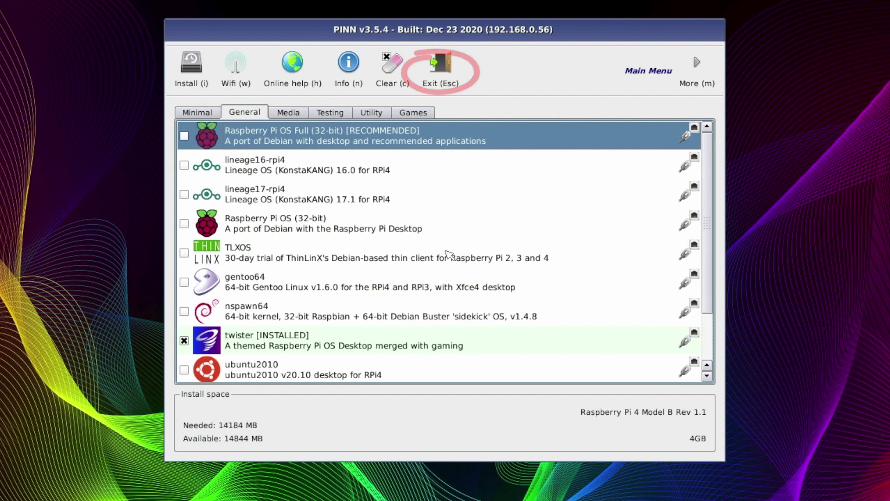
# Step: Exit PINN to the boot menu listing Retropie4, twister and LibreELEC_RPi4
pyautogui.click(446, 69)
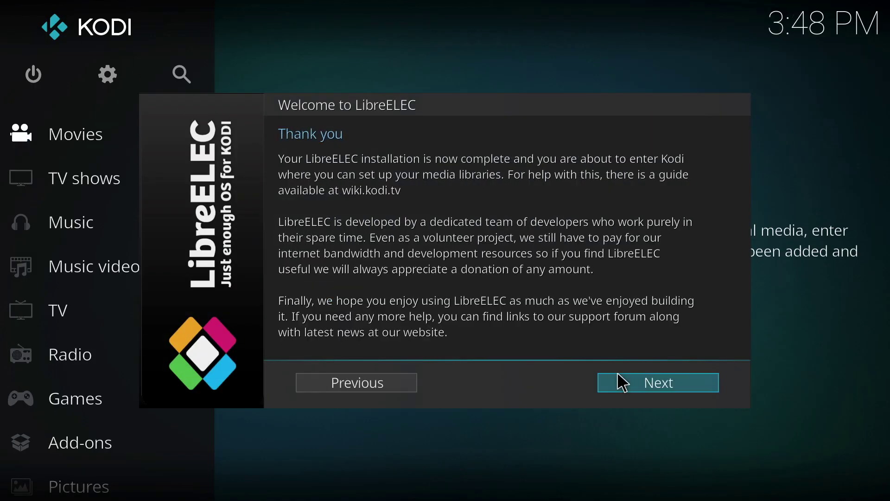
# Step: Finish the LibreELEC welcome wizard, browse My add-ons, then reboot from Power Options
pyautogui.click(623, 383)
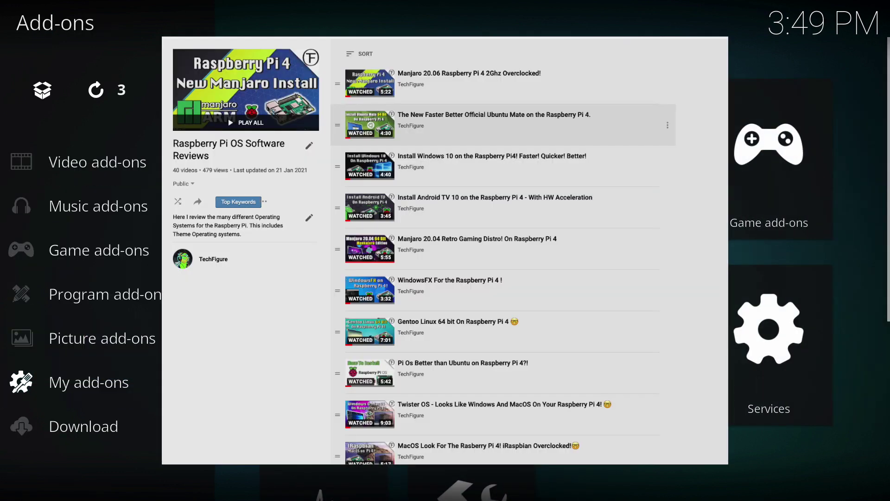
pyautogui.press('Return')
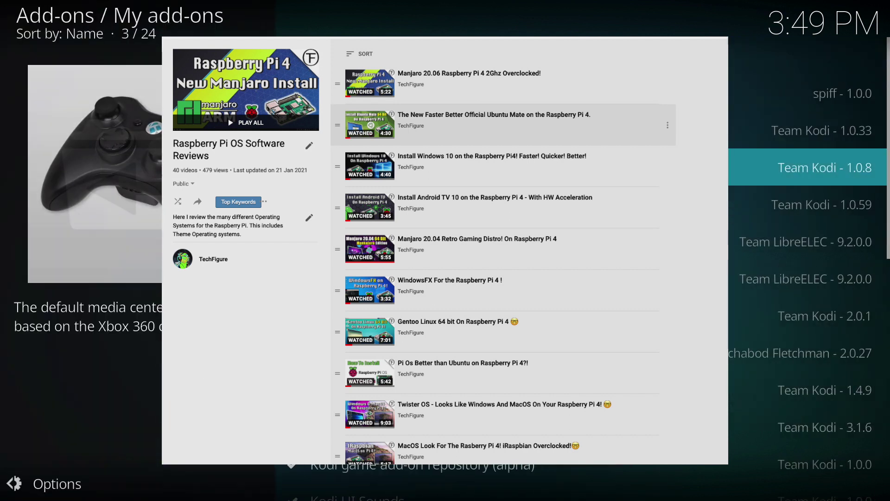
pyautogui.press('Up')
pyautogui.press('Down')
pyautogui.press('Down')
pyautogui.press('BackSpace')
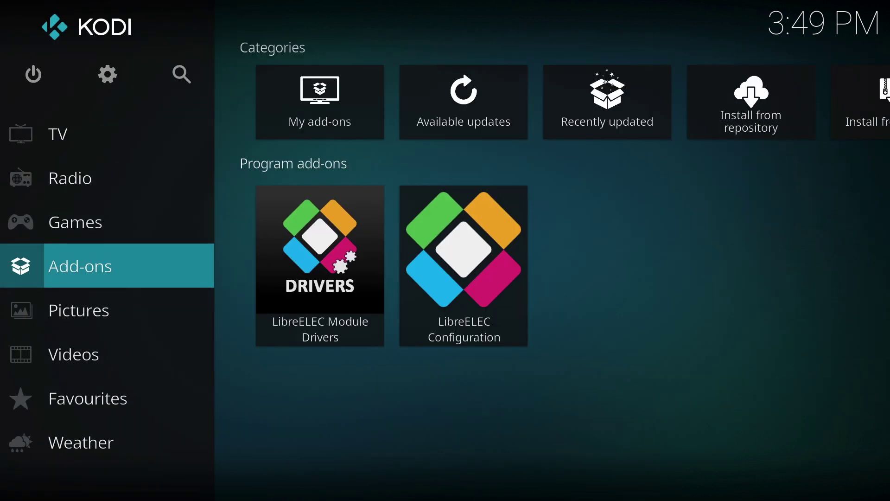
pyautogui.click(42, 75)
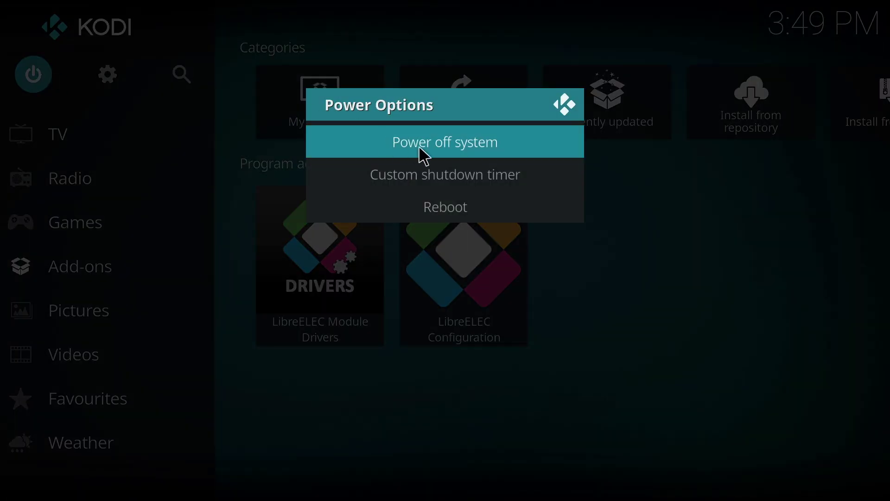
pyautogui.click(439, 202)
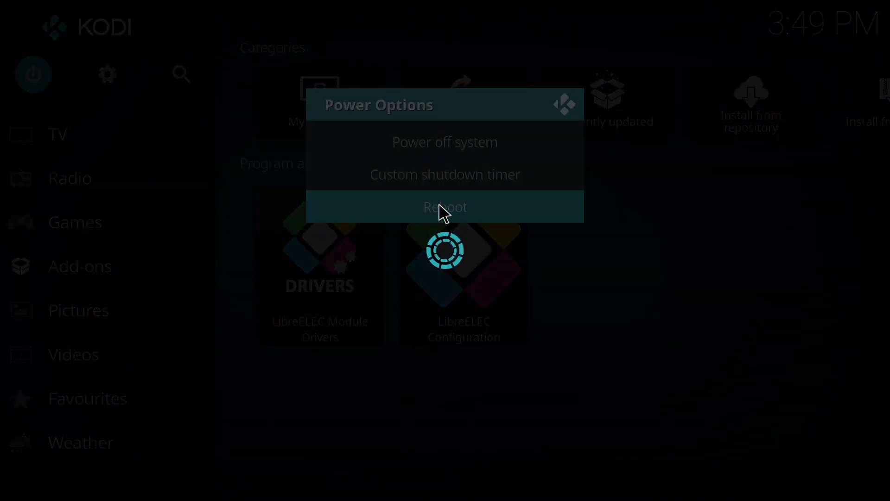